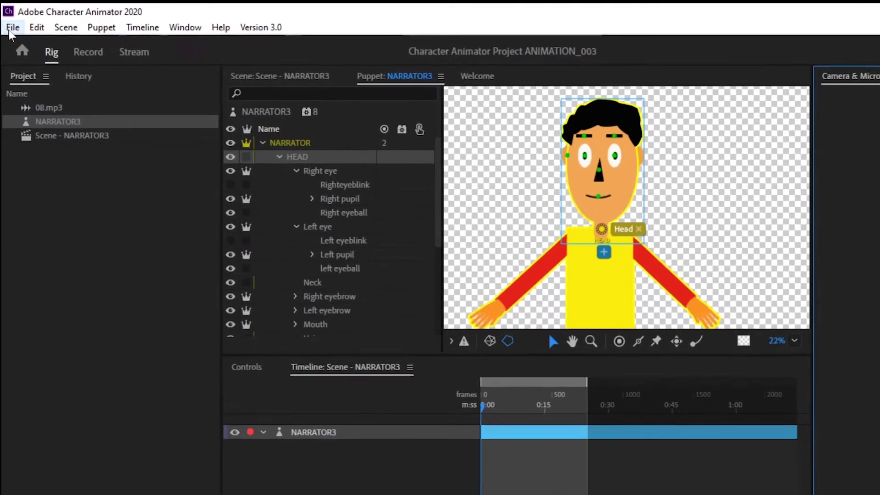
left_click(9, 22)
mouse_move(43, 67)
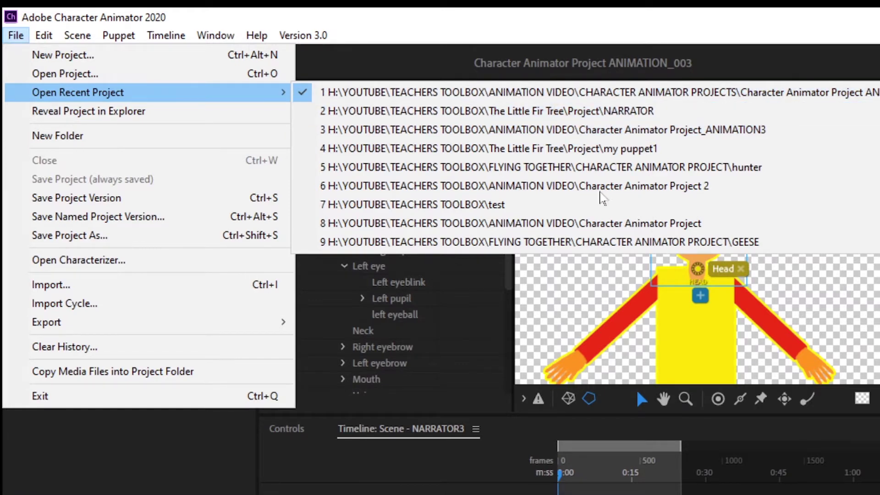
left_click(565, 30)
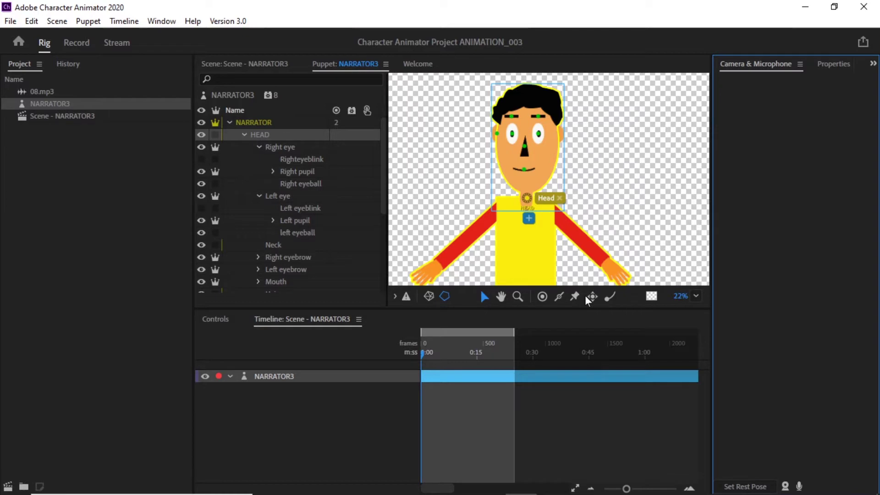
- Show the NARRATOR3 scene and delete the 08.mp3 audio file from the project
left_click(278, 64)
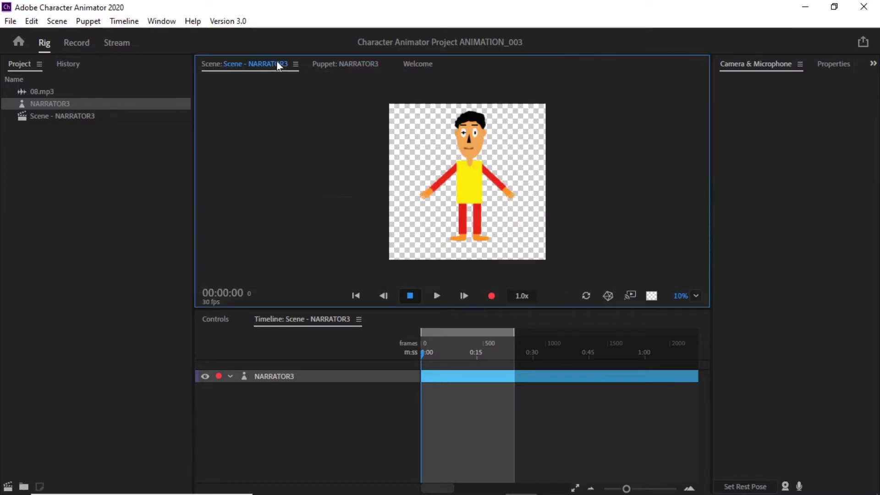
left_click(106, 189)
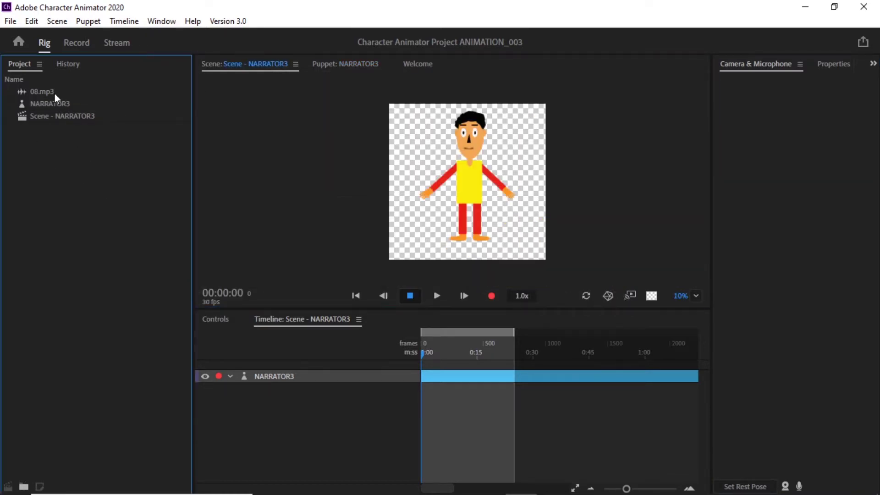
left_click(51, 89)
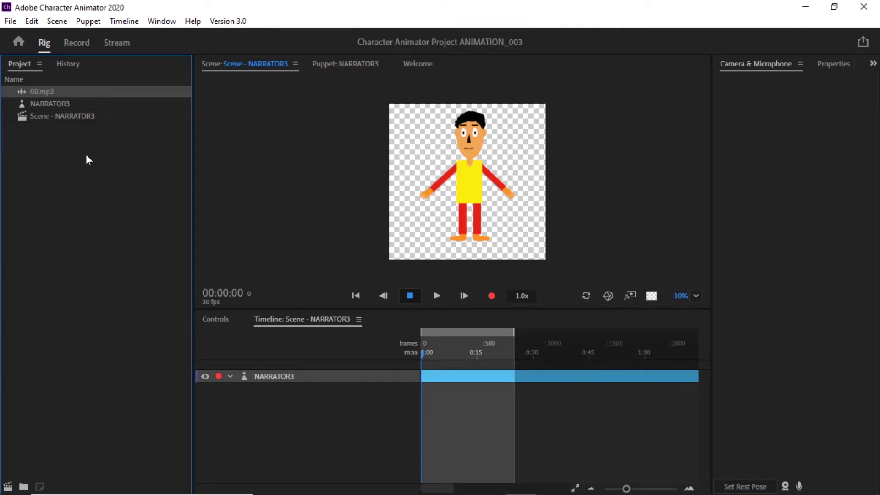
left_click(87, 155)
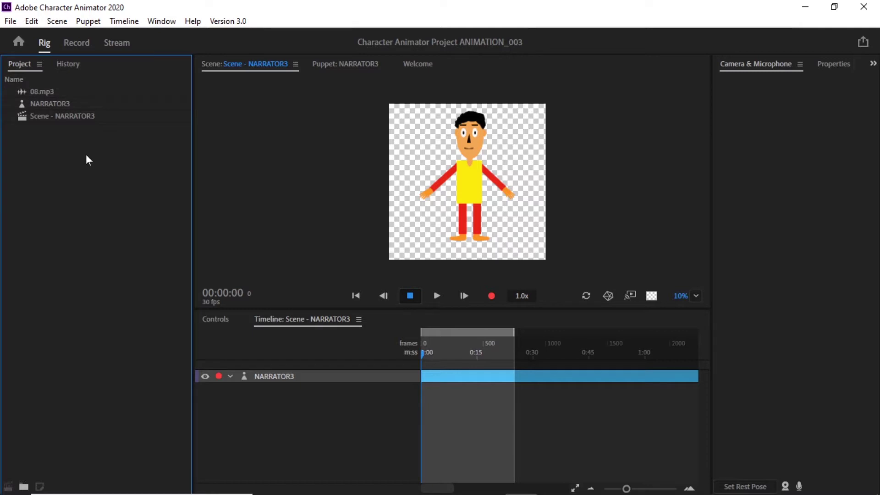
left_click(44, 93)
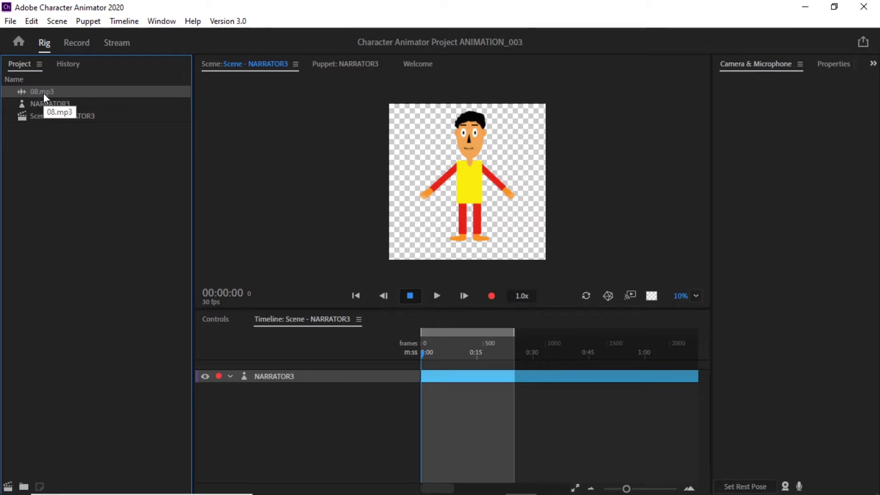
left_click(63, 155)
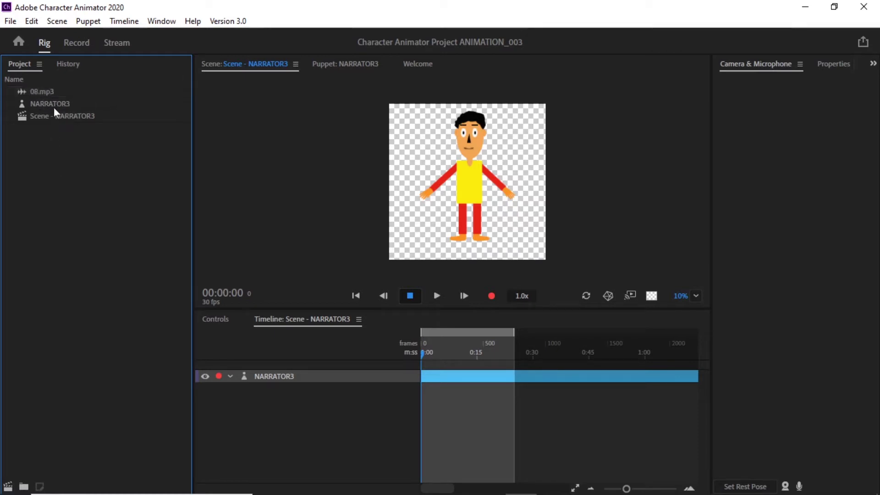
left_click(54, 91)
key("Delete")
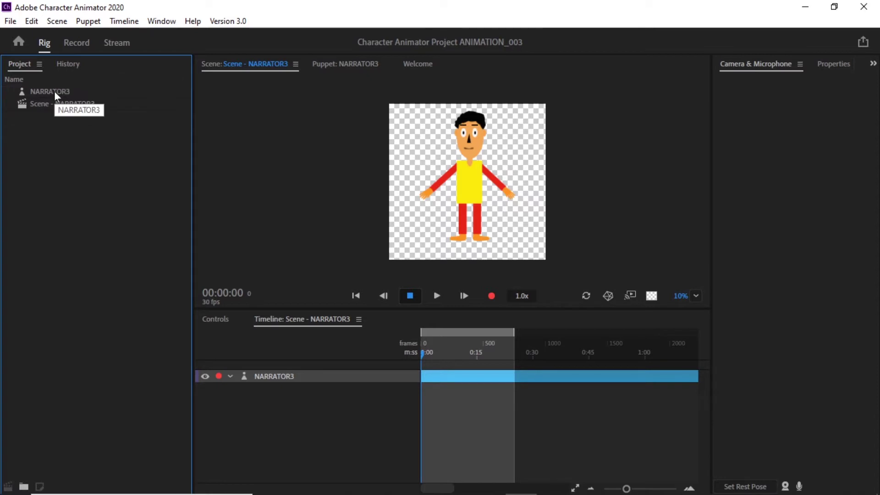
- Import 08.mp3 from the MP3 folder inside The Little Fir Tree's AUDIO folder into the project
left_click(11, 21)
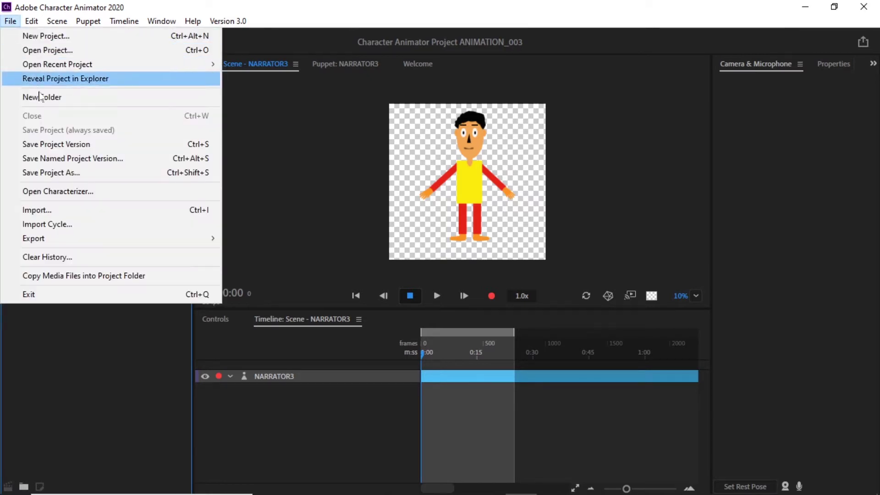
left_click(65, 210)
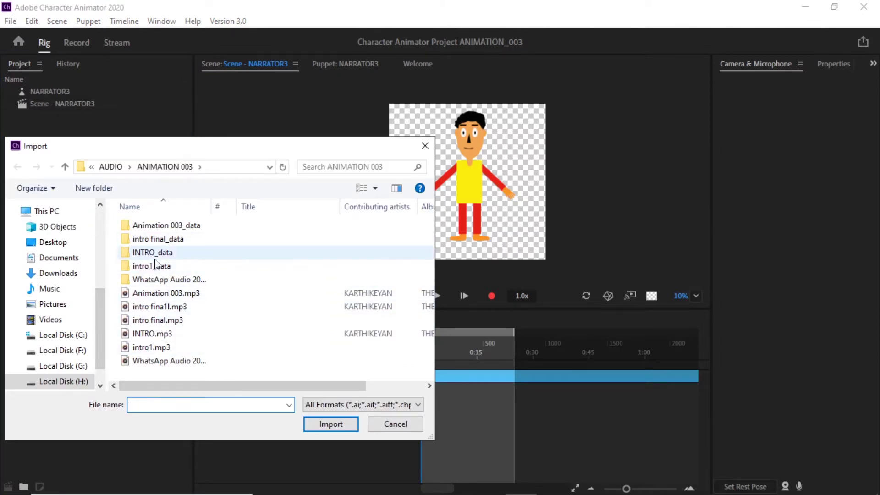
left_click(65, 168)
left_click(65, 167)
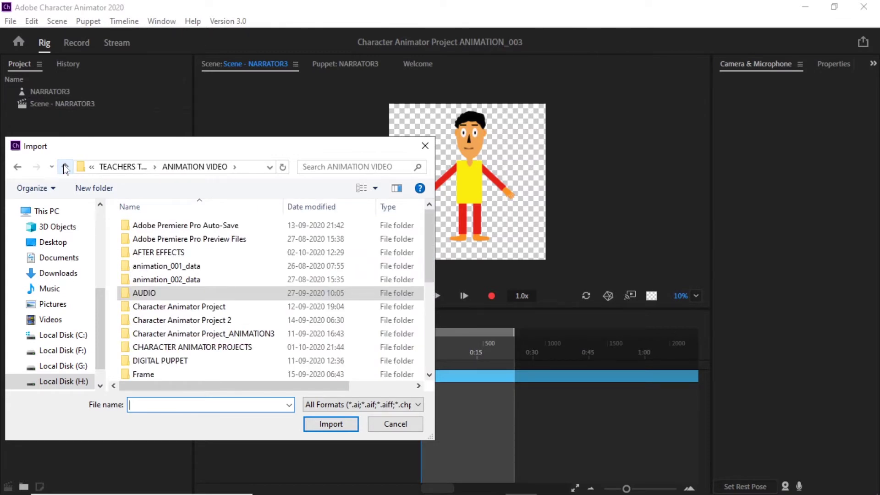
left_click(157, 294)
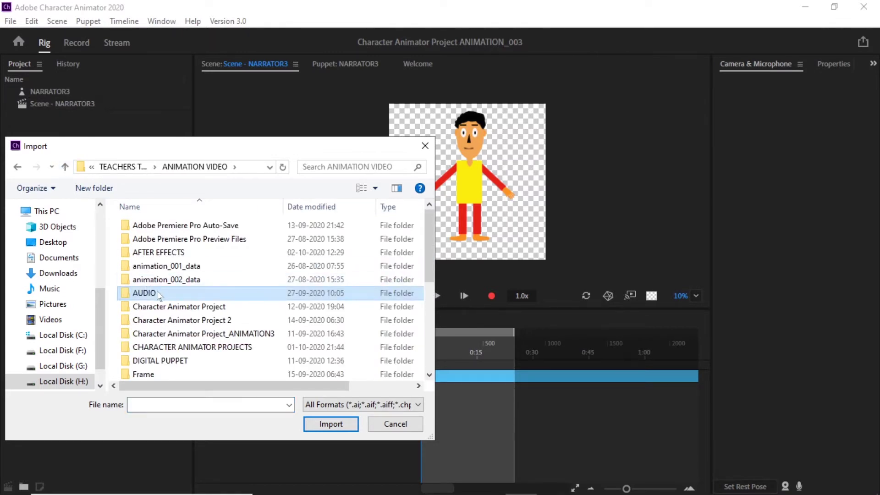
double_click(157, 293)
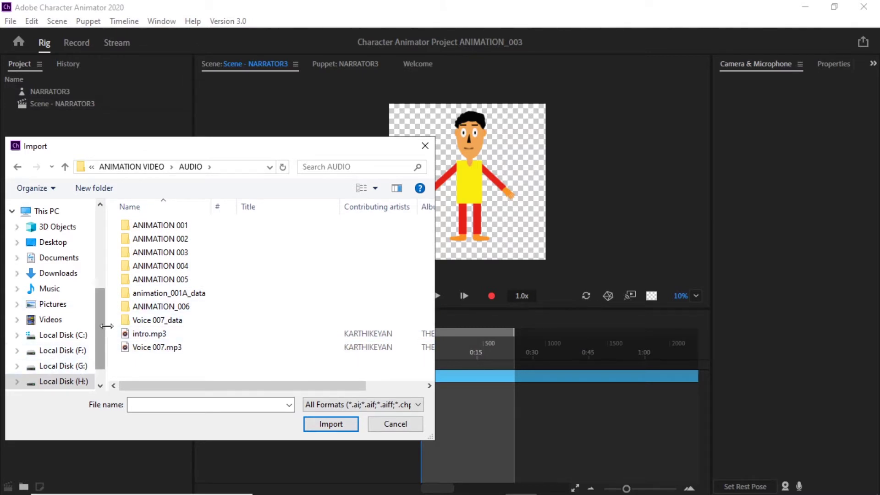
left_click(66, 167)
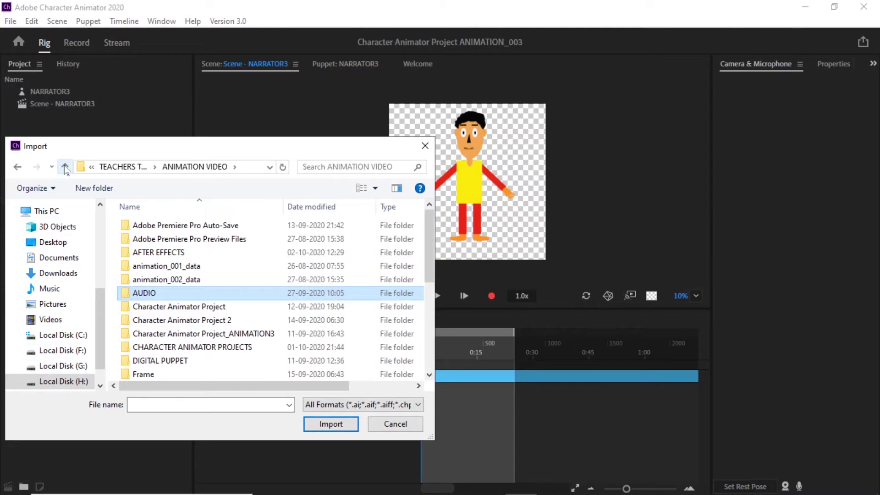
left_click(66, 167)
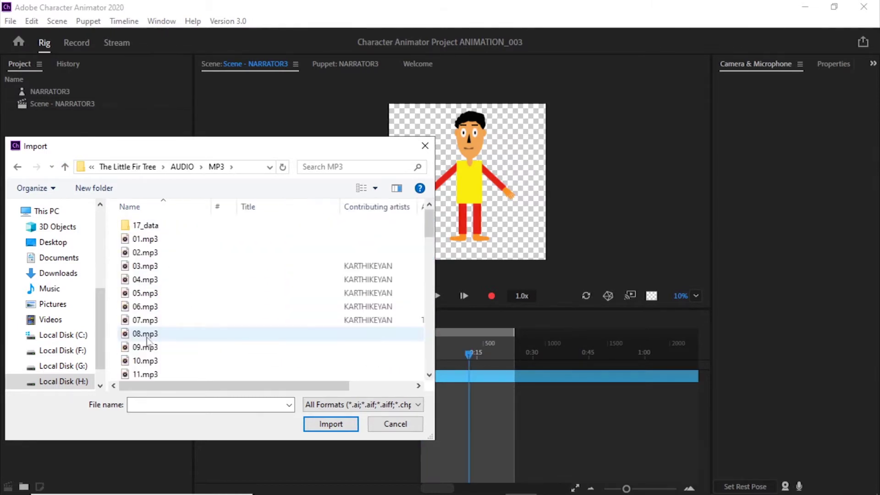
double_click(145, 334)
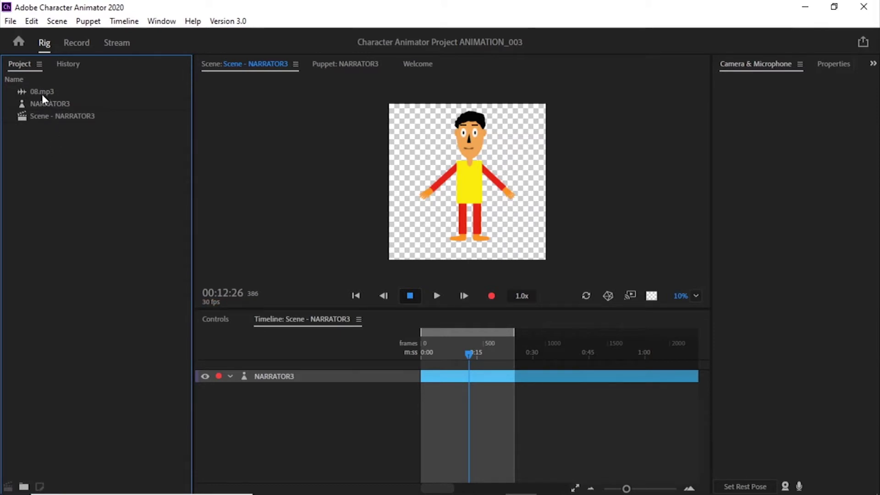
- Place 08.mp3 at the start of the timeline below NARRATOR3 and compute a lip sync take from the scene audio
left_click_drag(42, 93, 444, 408)
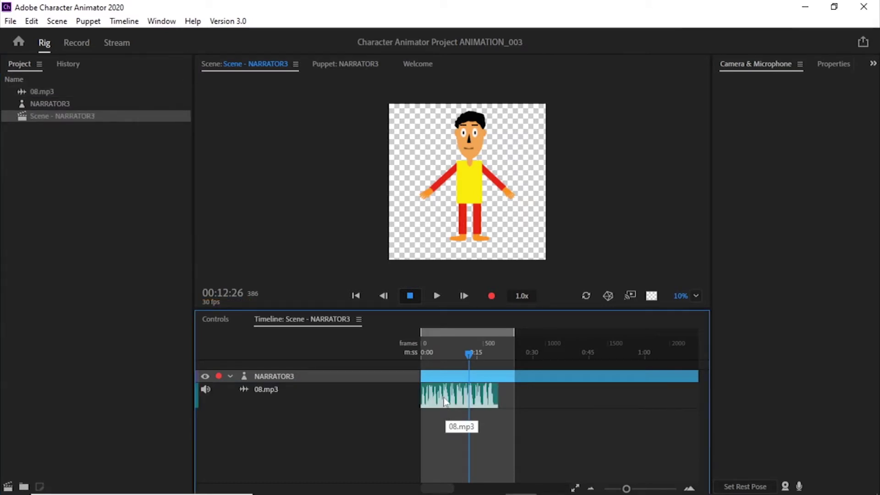
left_click(444, 399)
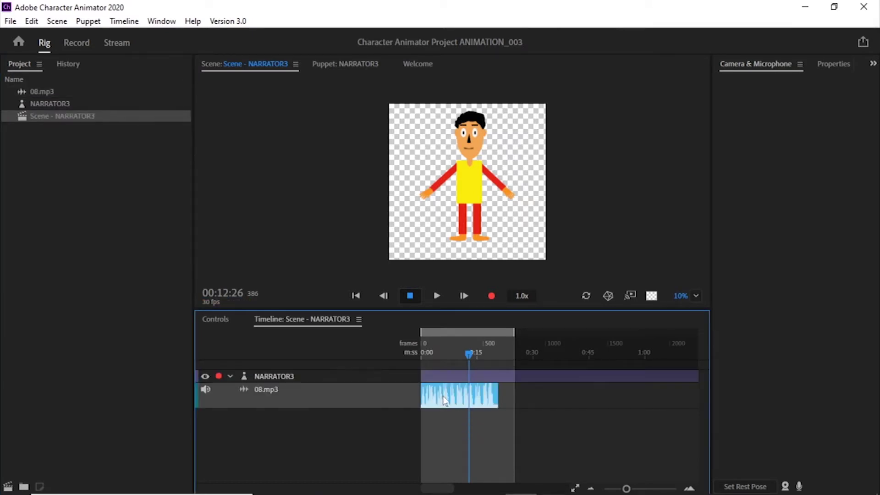
left_click(124, 21)
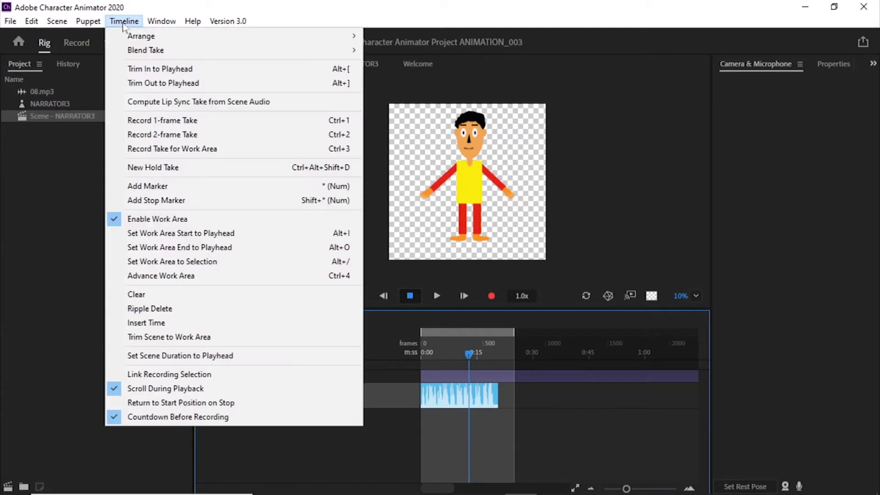
left_click(165, 102)
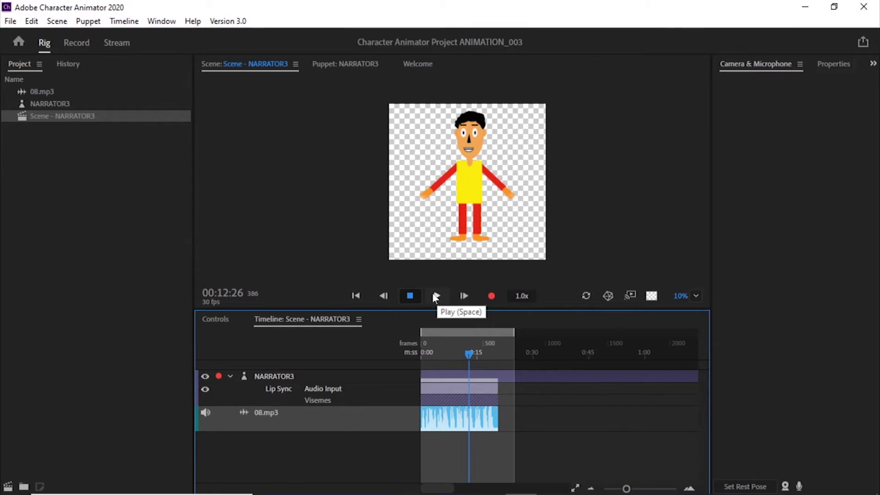
- Preview the lip-synced scene from the beginning and view the properties of Scene - NARRATOR3
left_click(355, 296)
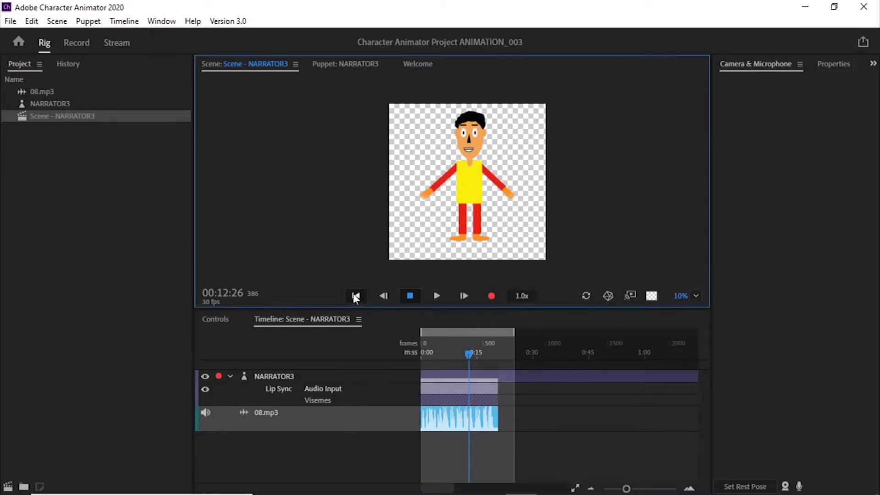
left_click(436, 295)
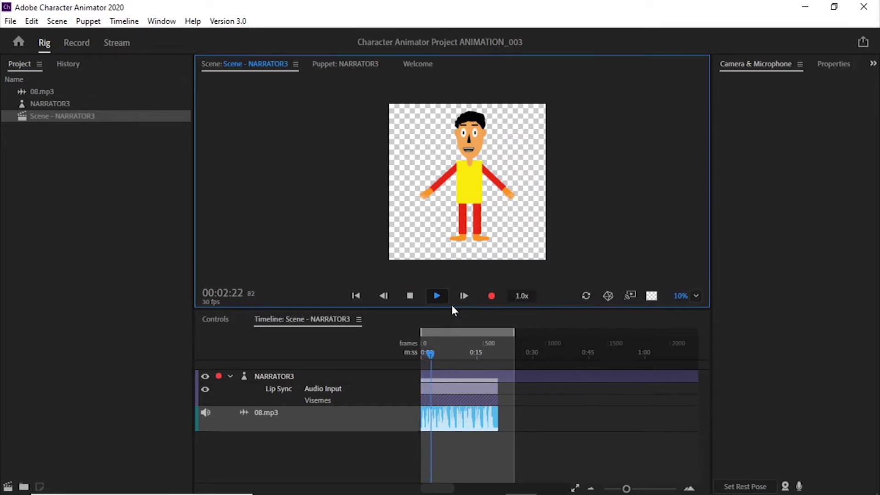
key("space")
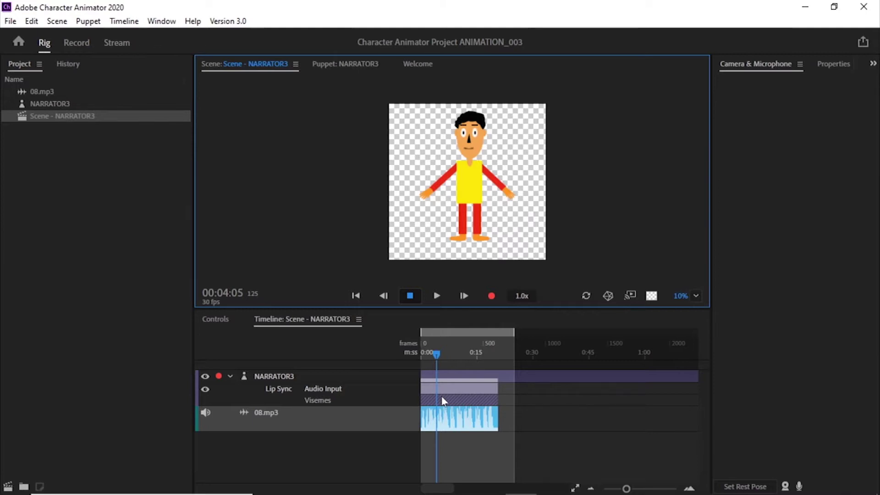
left_click(357, 295)
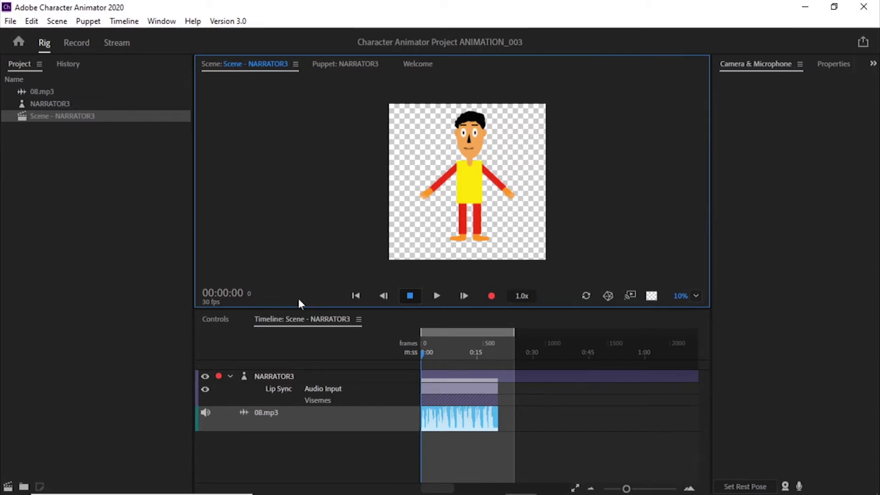
left_click(49, 116)
left_click(830, 55)
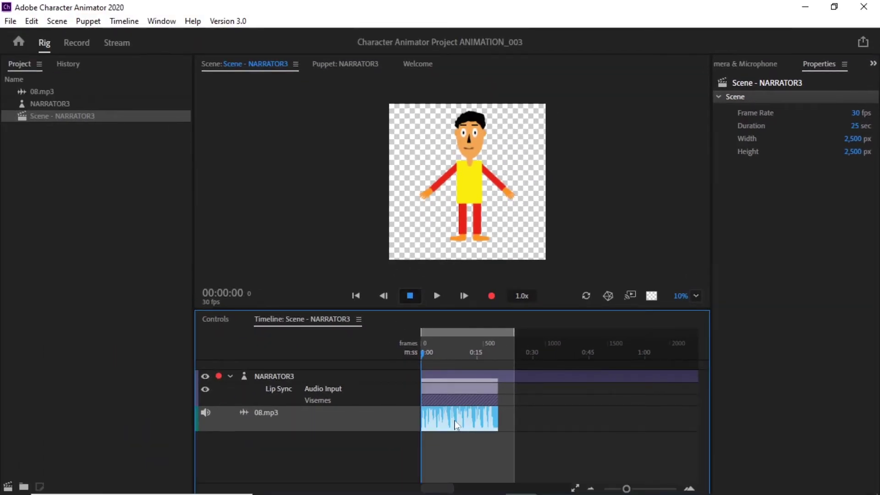
- Turn on the camera input for face control and set the puppet's rest pose
left_click(743, 63)
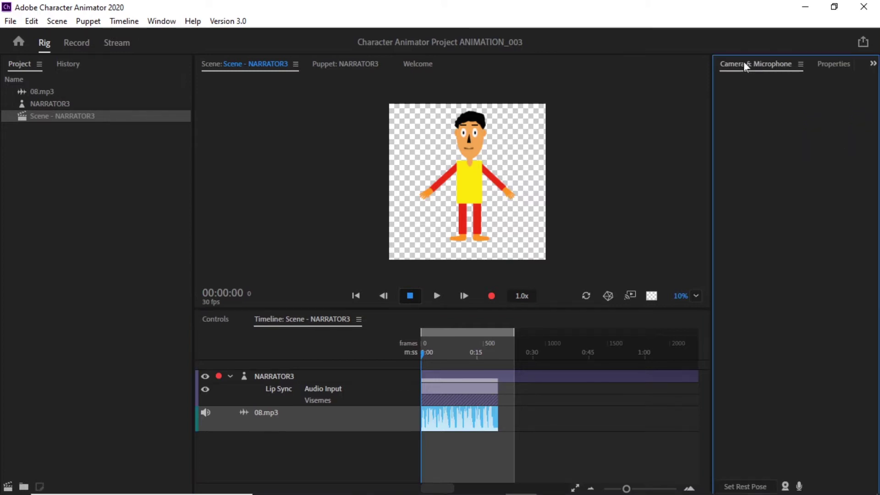
left_click(785, 486)
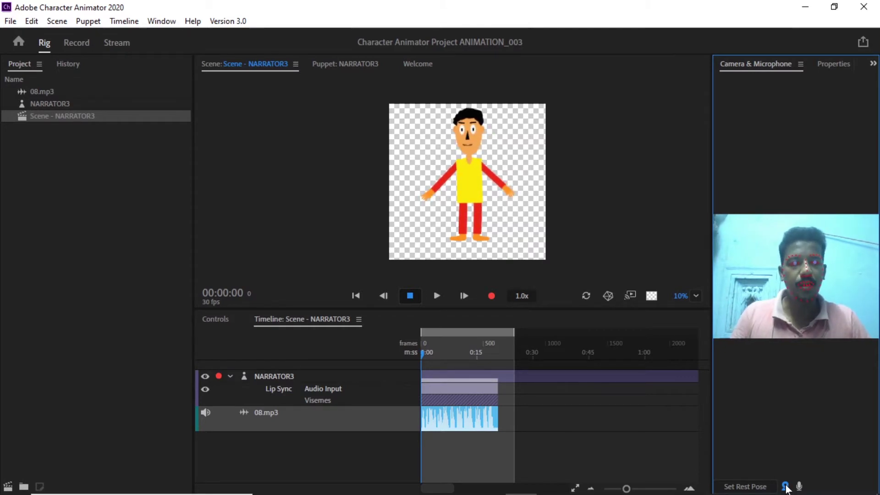
left_click(746, 487)
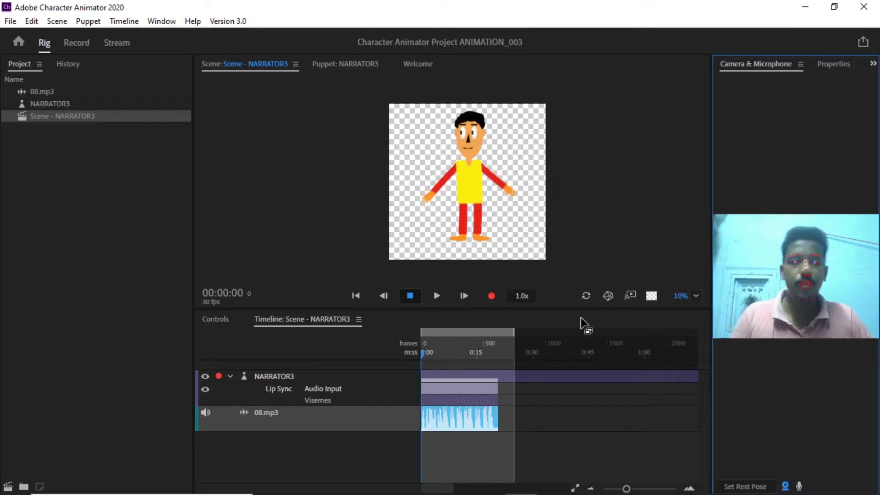
- Record about 19 seconds of camera-driven face and eye gaze performance for NARRATOR3 from the scene's start
left_click(355, 295)
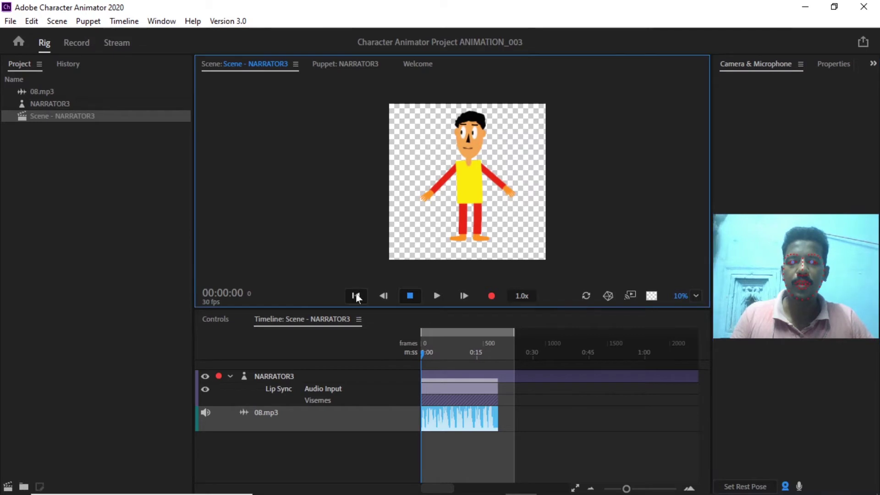
left_click(491, 297)
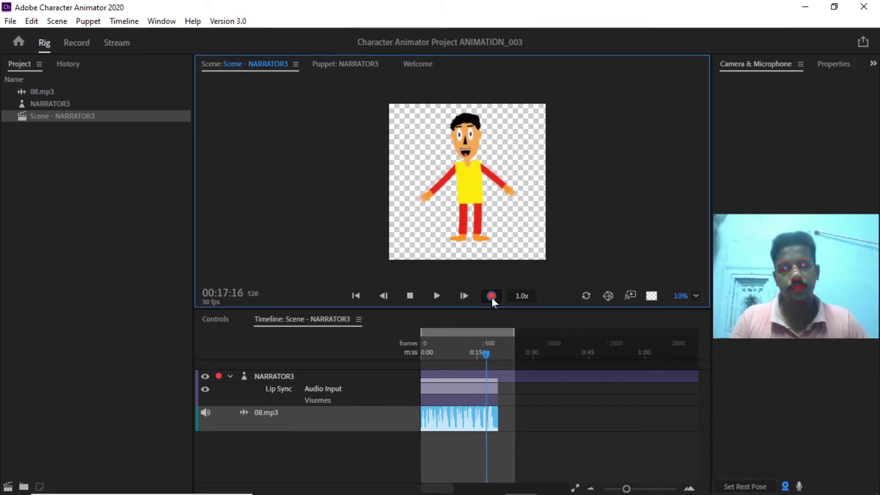
left_click(491, 296)
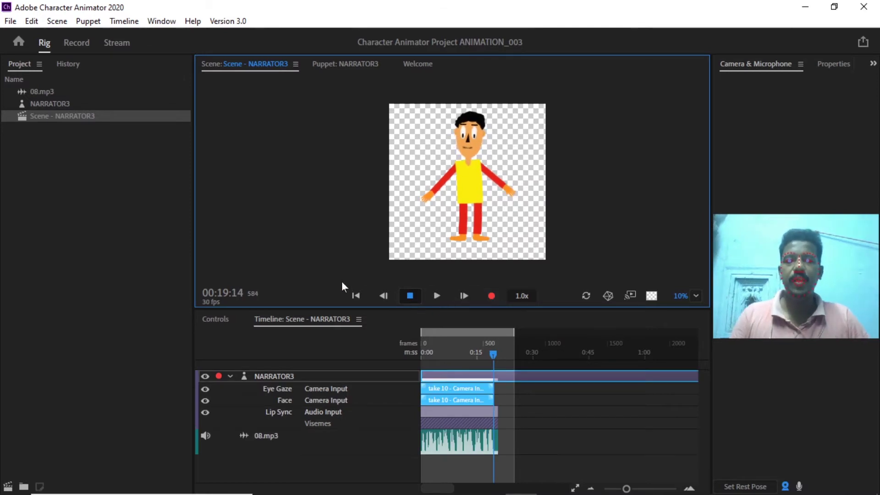
- Turn off the camera input and play back the recorded performance from the start of the scene
left_click(357, 296)
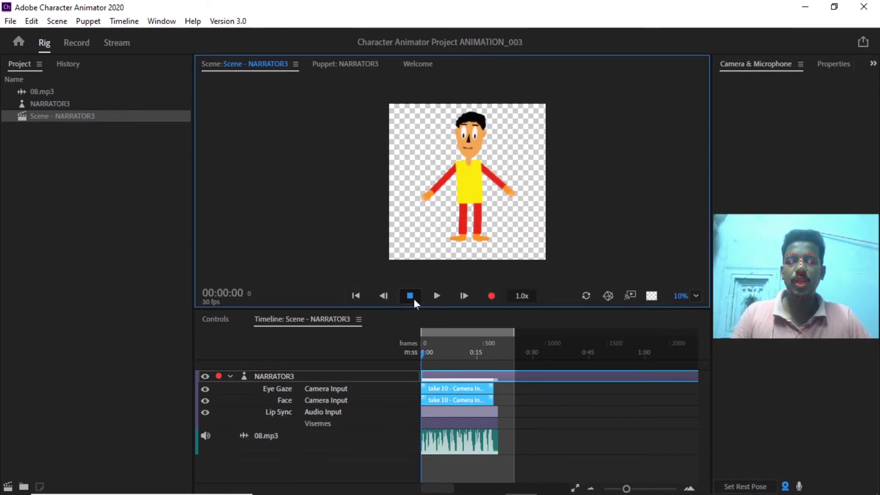
left_click(785, 486)
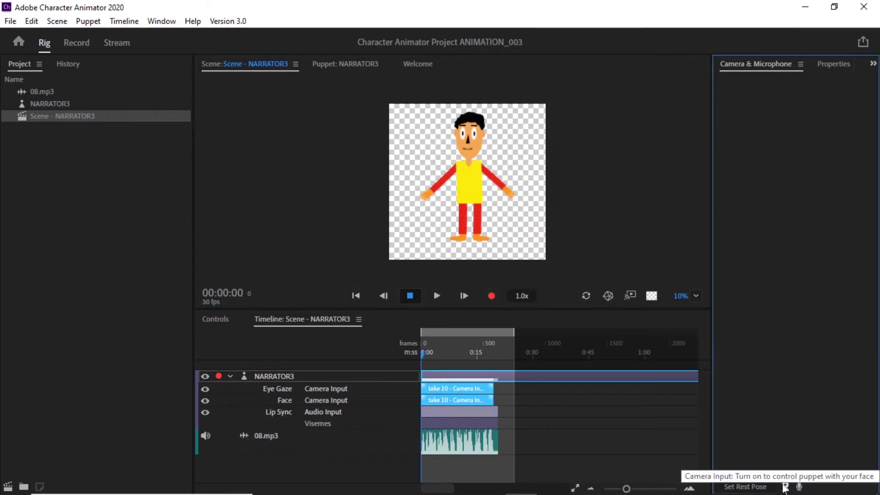
left_click(436, 295)
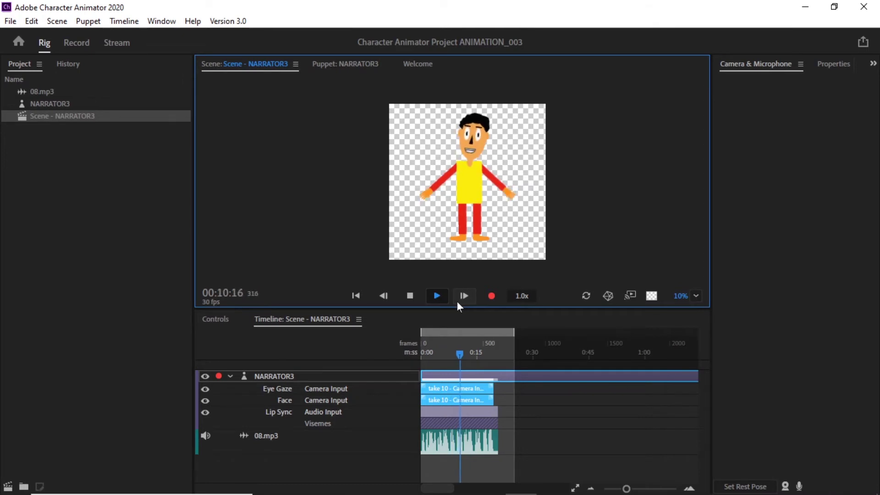
- Stop playback, undo the recorded camera performance, and return the playhead to the start of the scene
key("space")
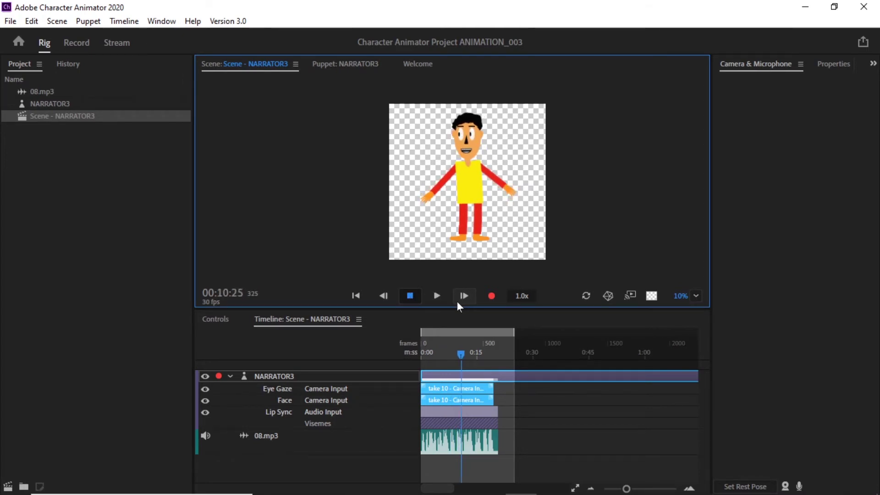
key("ctrl+z")
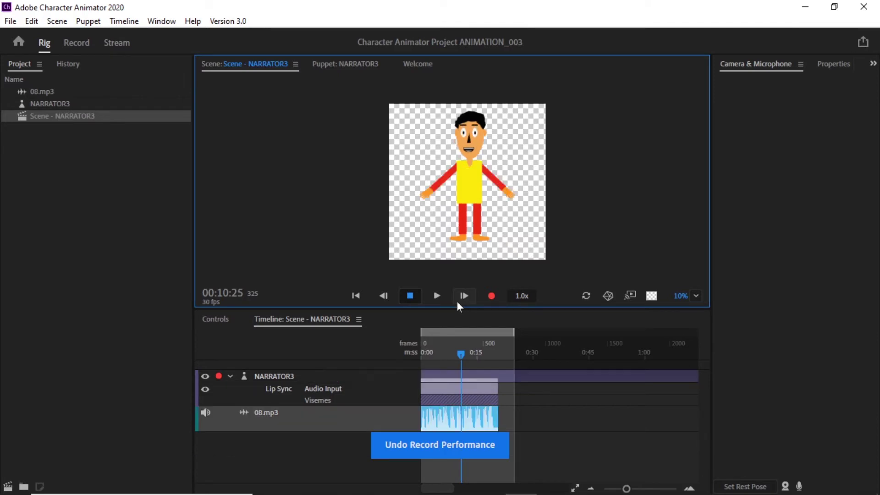
left_click(359, 297)
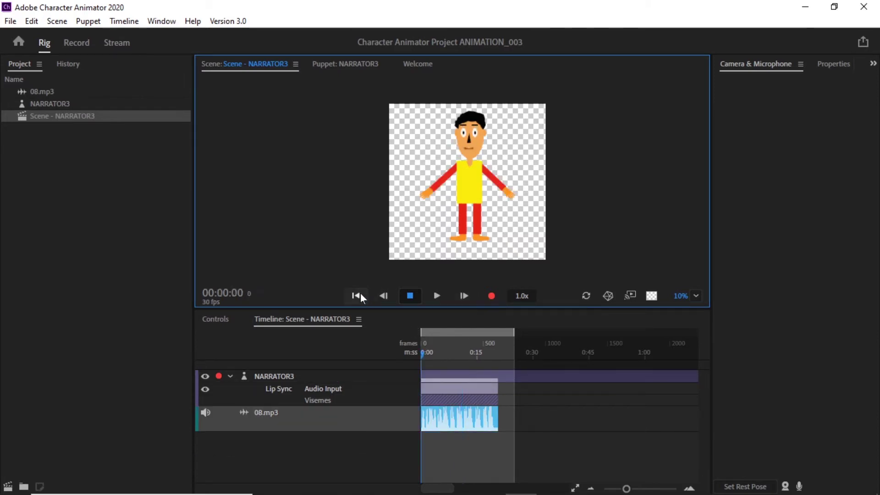
- Turn on the camera input, record about 20 seconds of face and eye gaze performance, and return to the scene's start
left_click(785, 486)
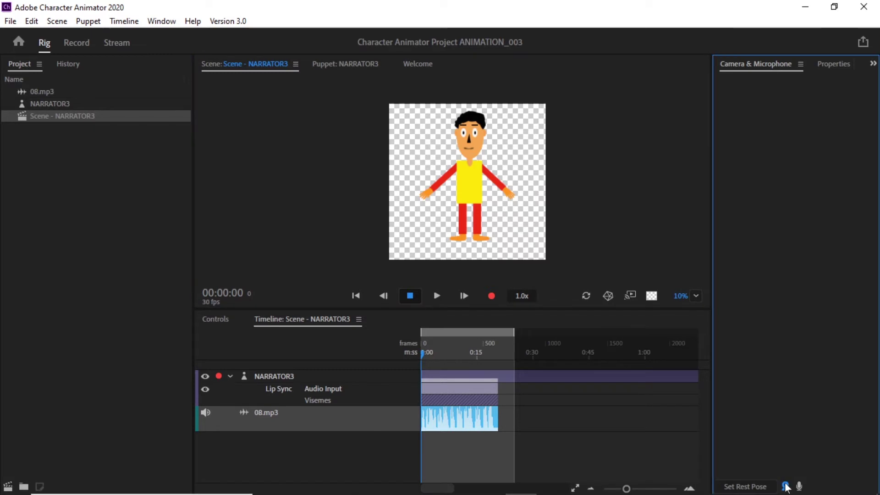
left_click(488, 294)
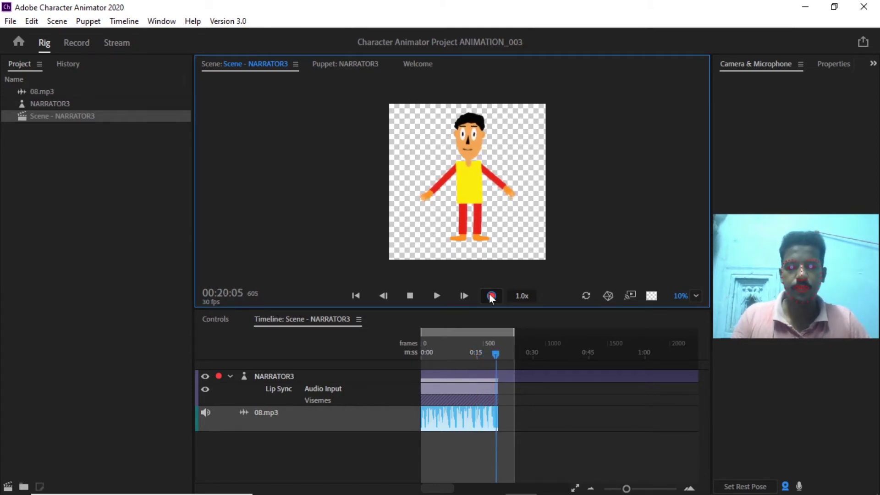
left_click(489, 296)
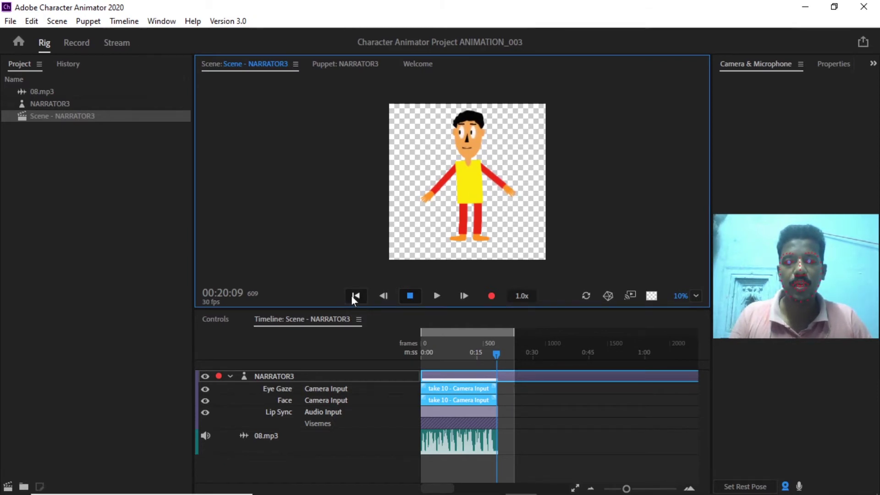
left_click(356, 296)
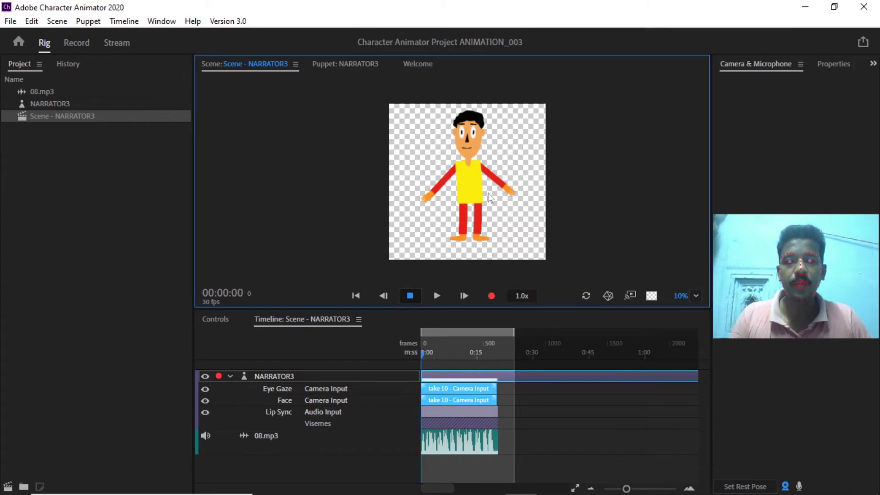
- Turn off the camera input and test how the puppet's right arm bends by moving its hand to several positions
left_click_drag(426, 198, 447, 155)
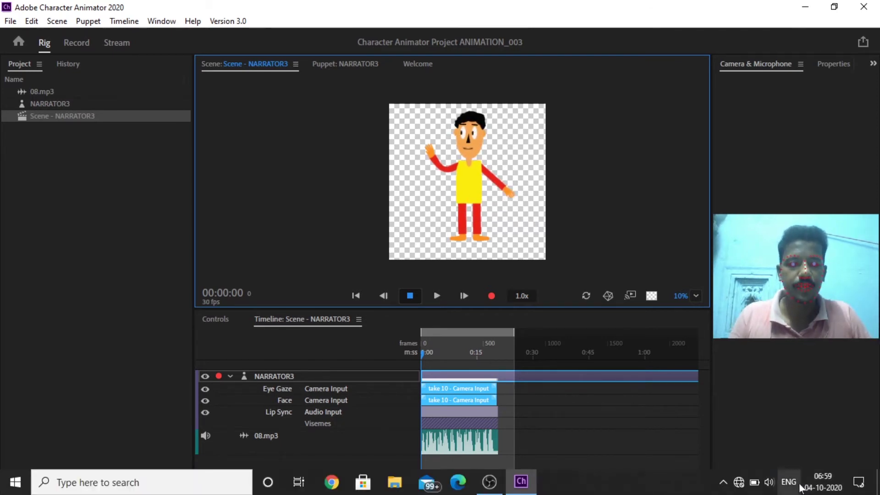
left_click(785, 485)
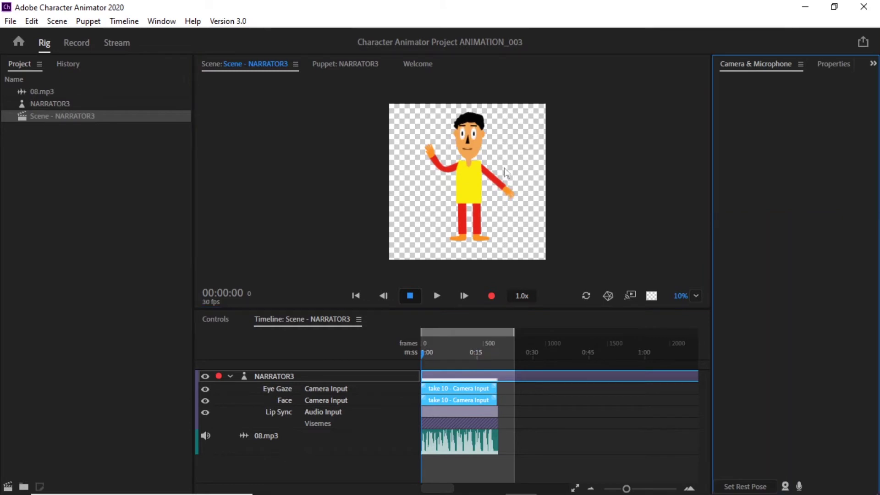
left_click(484, 200)
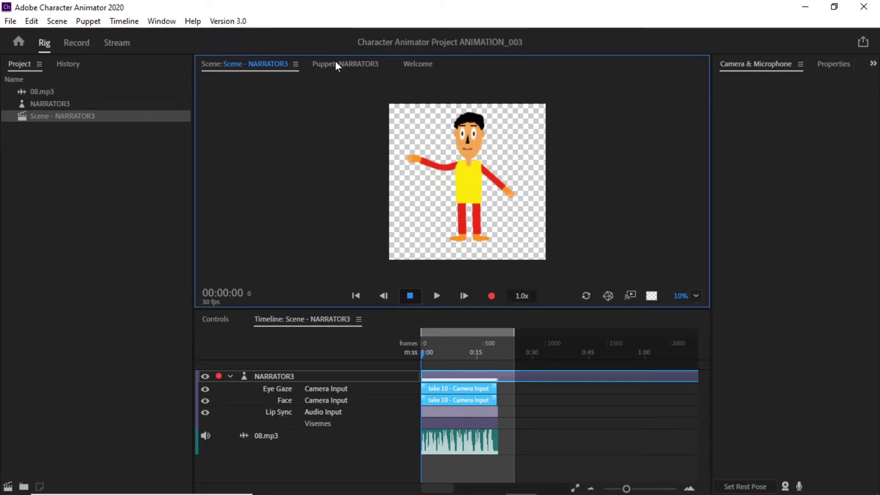
left_click_drag(415, 166, 440, 183)
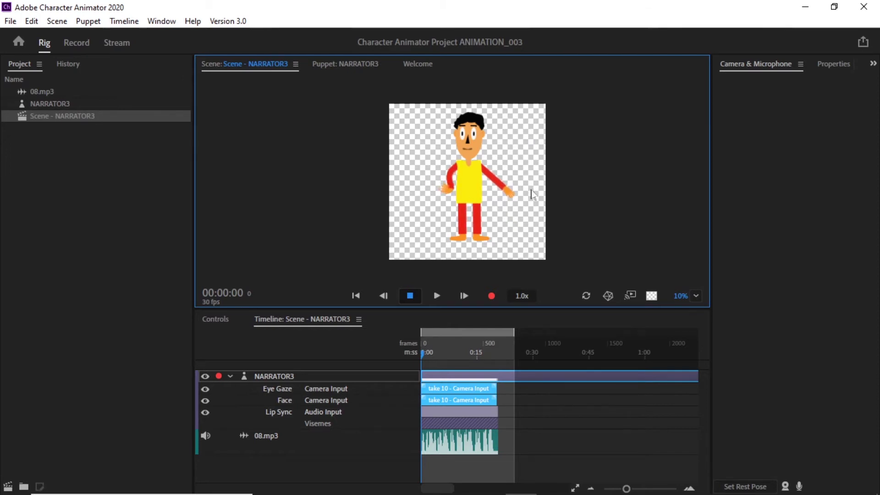
- In the NARRATOR3 puppet rig, move the Left hand layer's Left Elbow, Left Wrist and Draggable handles onto the arm artwork
left_click(354, 66)
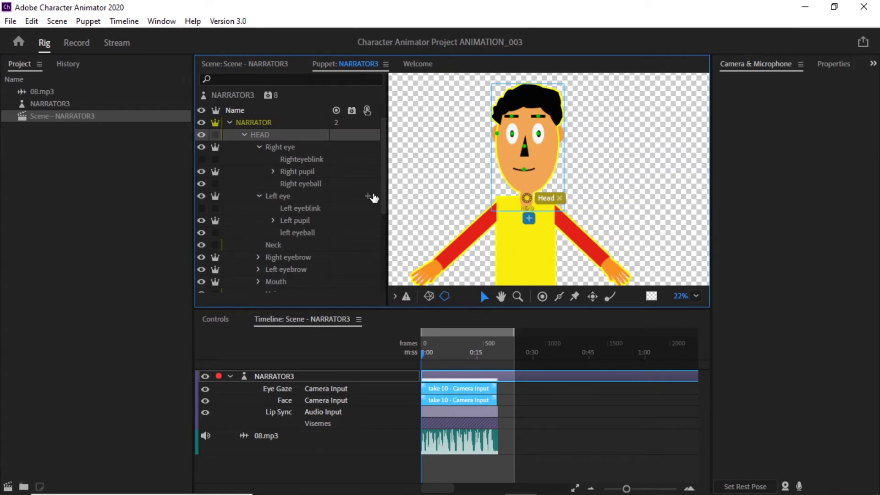
scroll(384, 185, "down", 3)
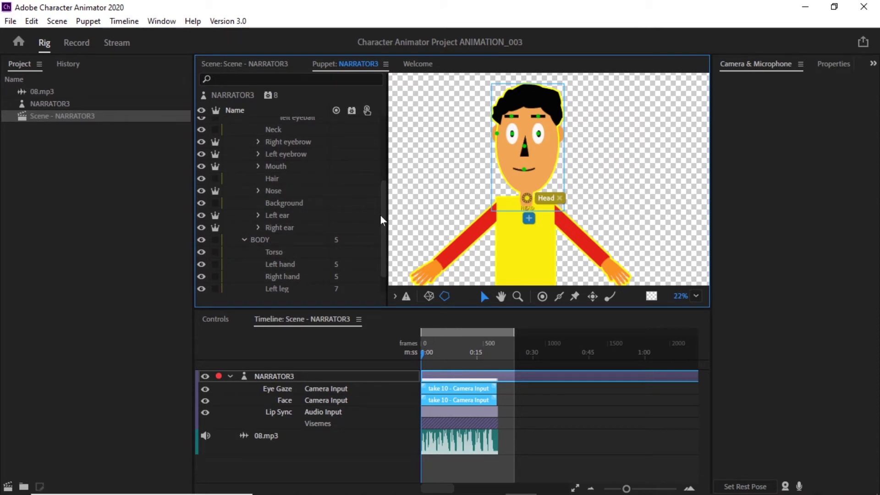
left_click(304, 266)
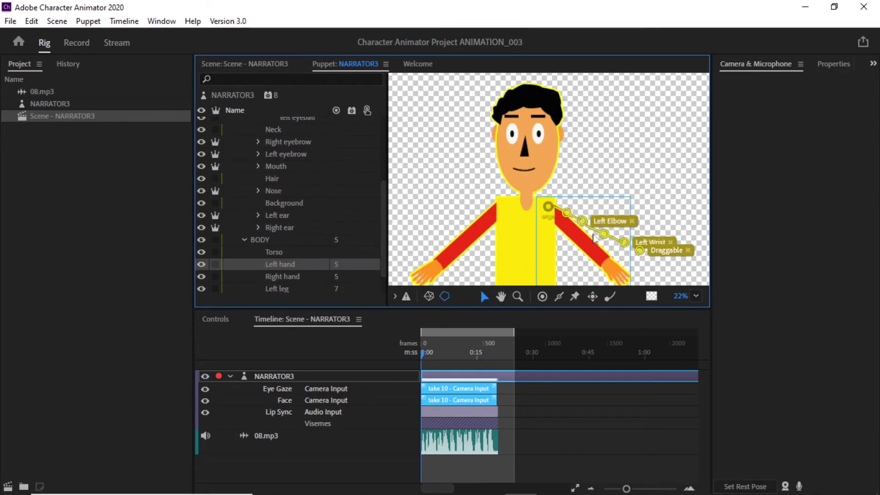
scroll(594, 238, "down", 2)
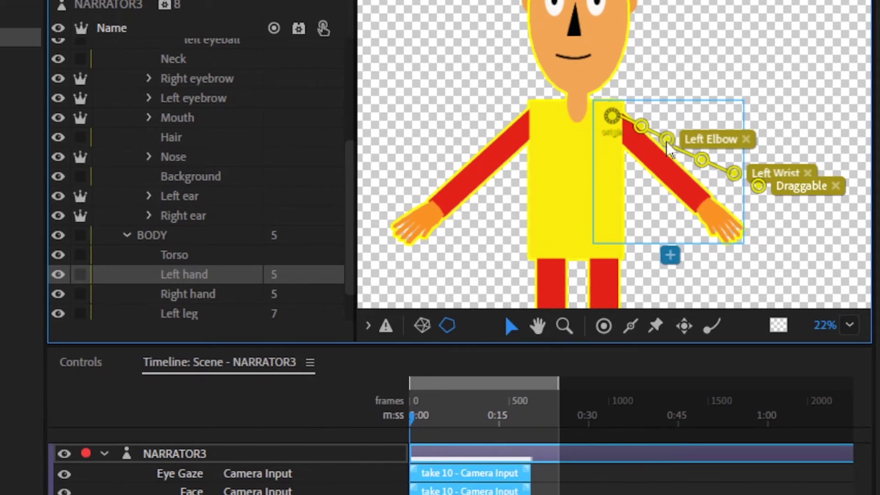
left_click_drag(666, 139, 662, 163)
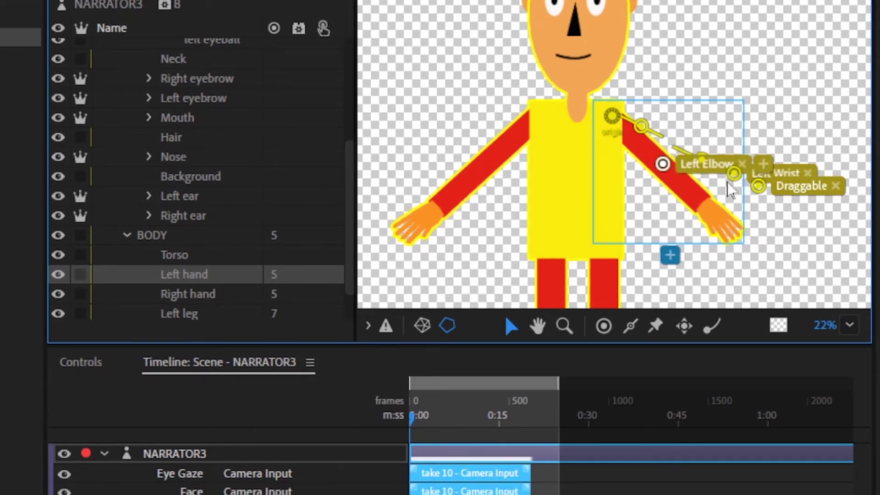
left_click_drag(734, 174, 700, 199)
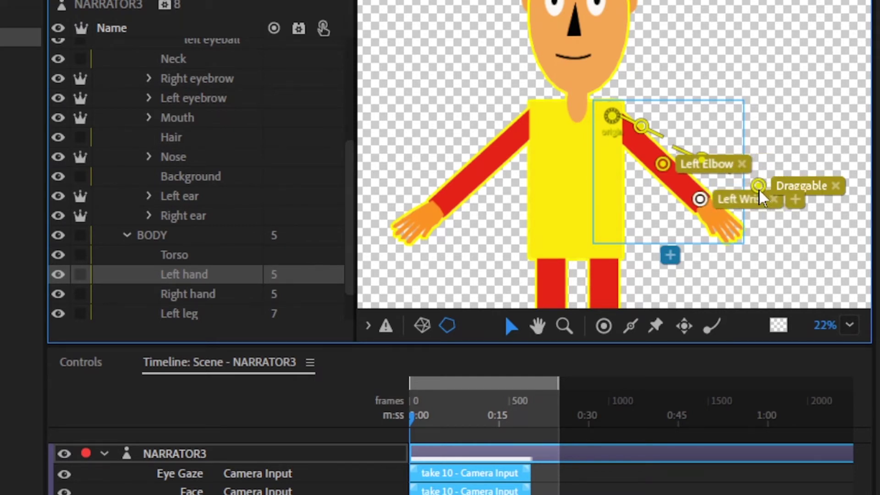
left_click_drag(759, 193, 722, 229)
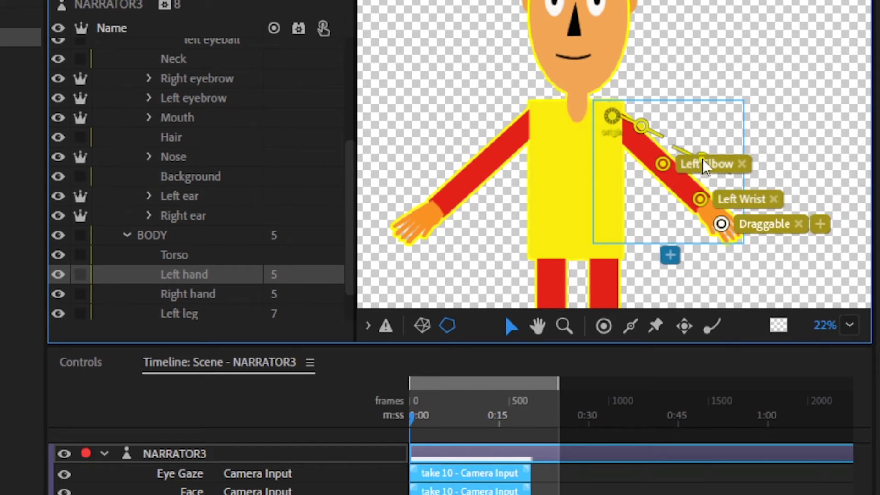
- Replace the two misaligned sticks of the Left hand layer with new sticks along the upper arm and forearm
left_click_drag(701, 157, 778, 94)
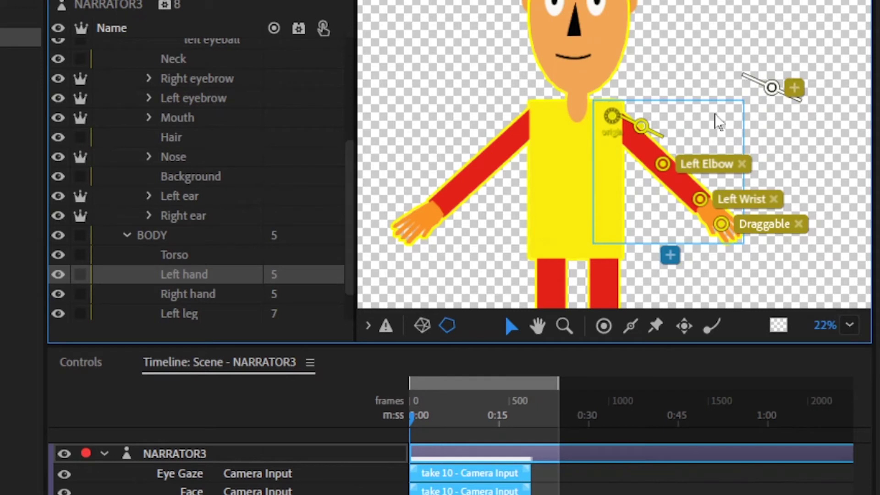
key("Delete")
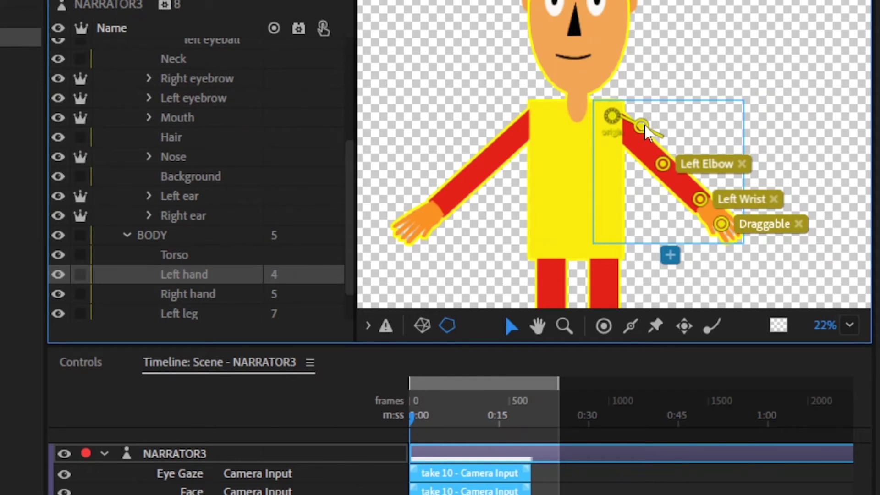
left_click(642, 126)
key("Delete")
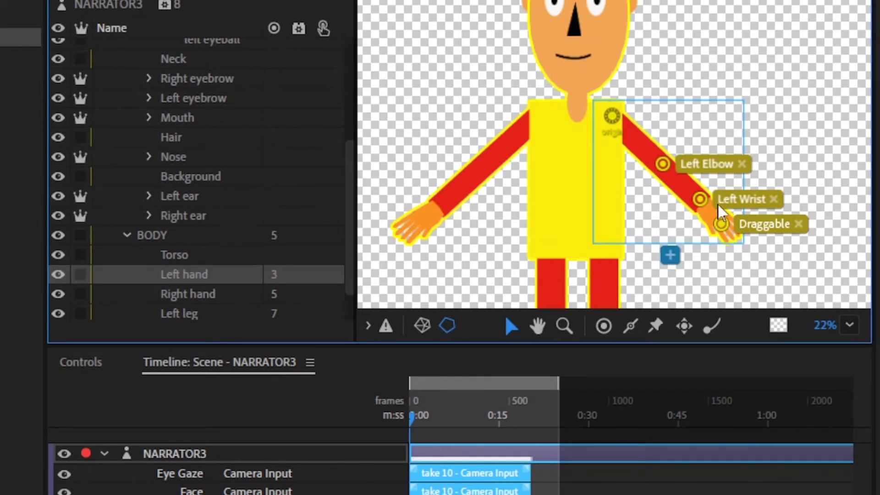
left_click(631, 332)
mouse_move(625, 127)
left_mouse_down()
mouse_move(672, 183)
mouse_move(700, 198)
left_mouse_up()
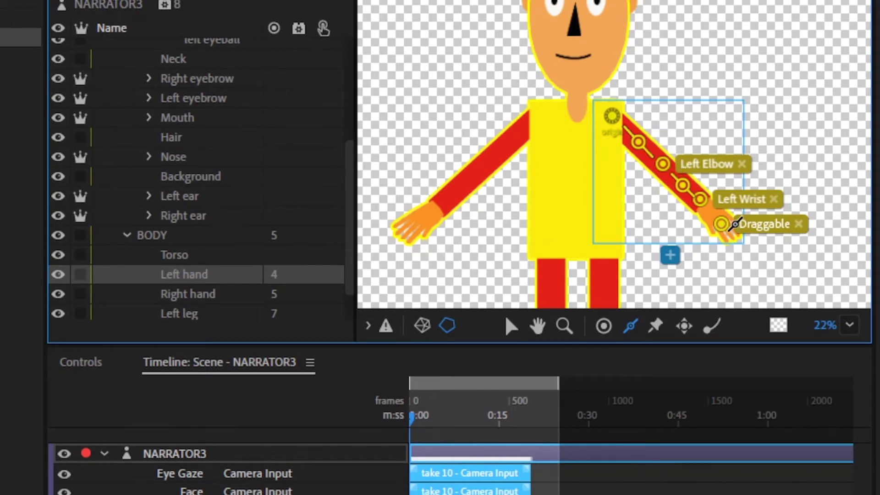
- Move the Right hand layer's Draggable, Right Wrist and Right Elbow handles onto the hand, wrist and elbow of the arm artwork
left_click(217, 297)
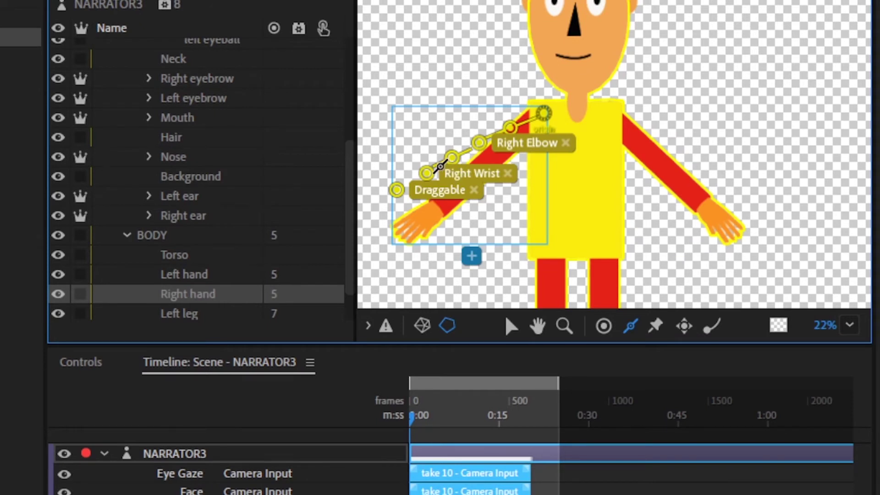
left_click(510, 327)
left_click_drag(396, 190, 424, 217)
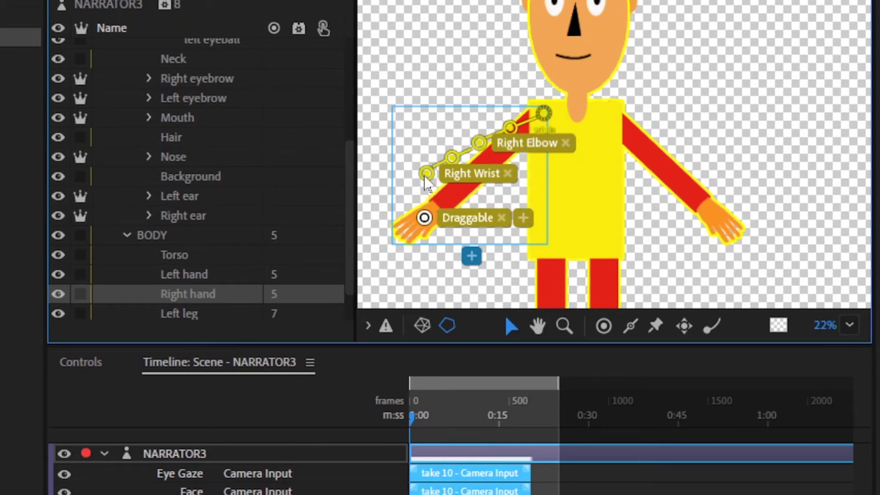
left_click_drag(426, 174, 450, 198)
left_click_drag(479, 142, 487, 165)
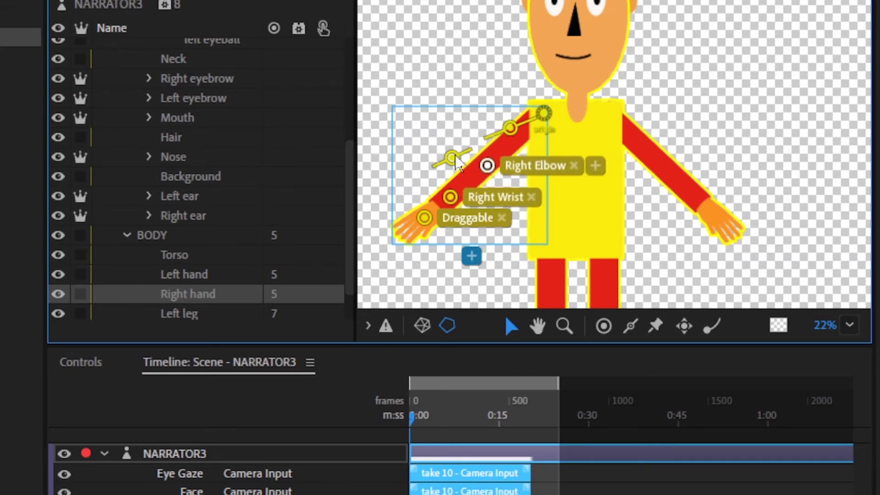
- Delete the Right hand layer's two misaligned sticks and draw new ones along the upper arm and forearm
left_click(454, 159)
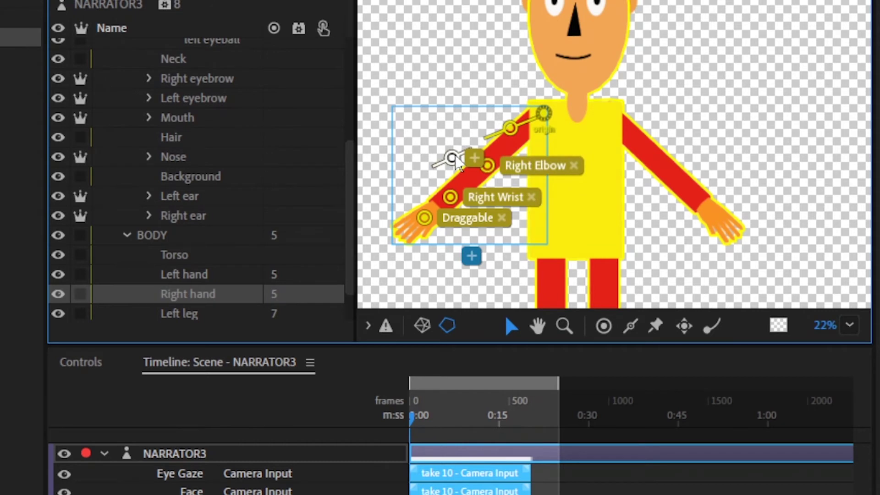
key("Delete")
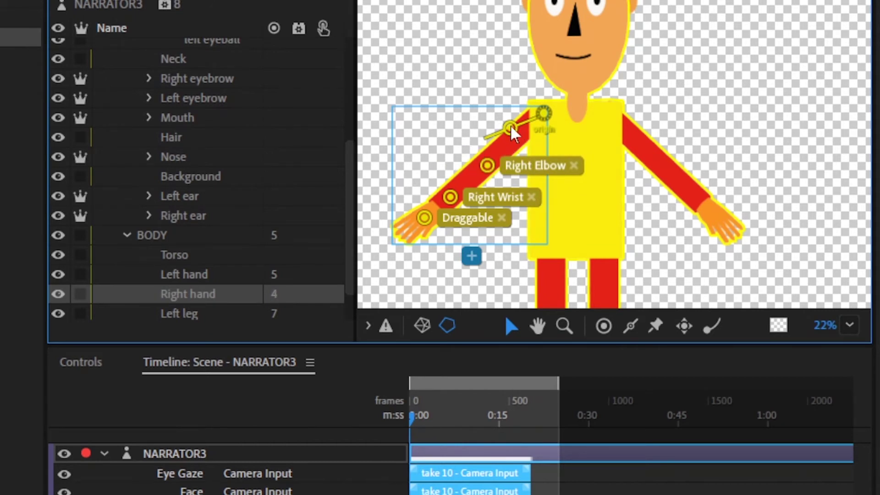
left_click(511, 129)
key("Delete")
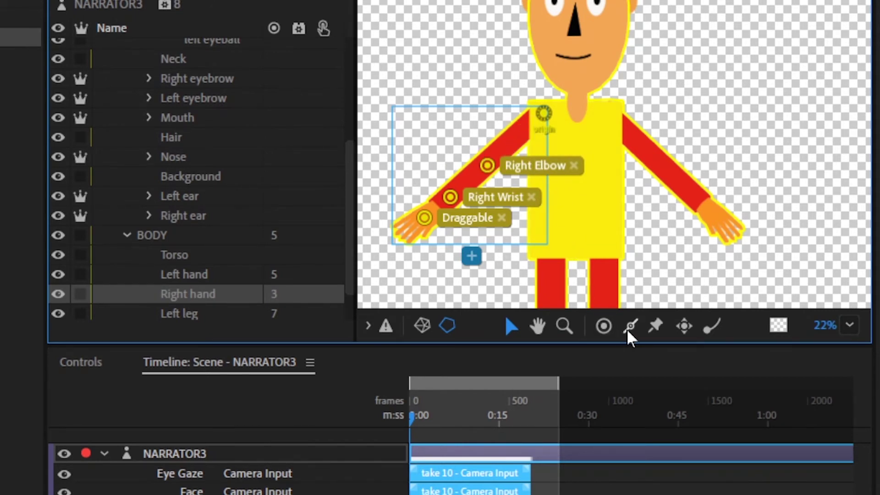
left_click(630, 326)
left_click(511, 141)
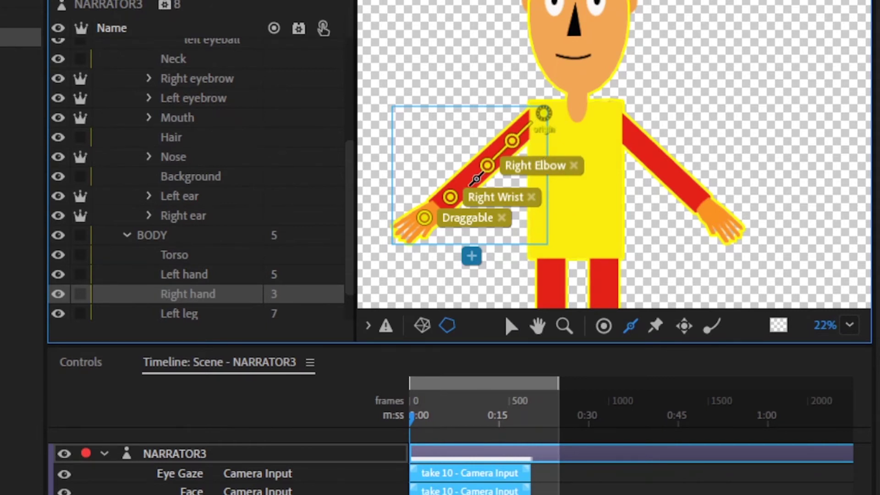
left_click(471, 177)
left_click(465, 184)
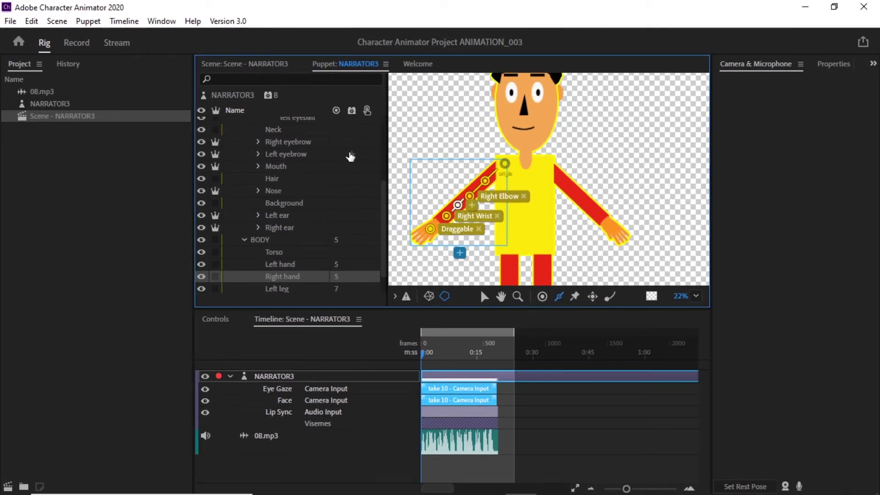
- Back in the NARRATOR3 scene, pose the puppet with its left hand on the hip and its right hand raised
left_click(234, 66)
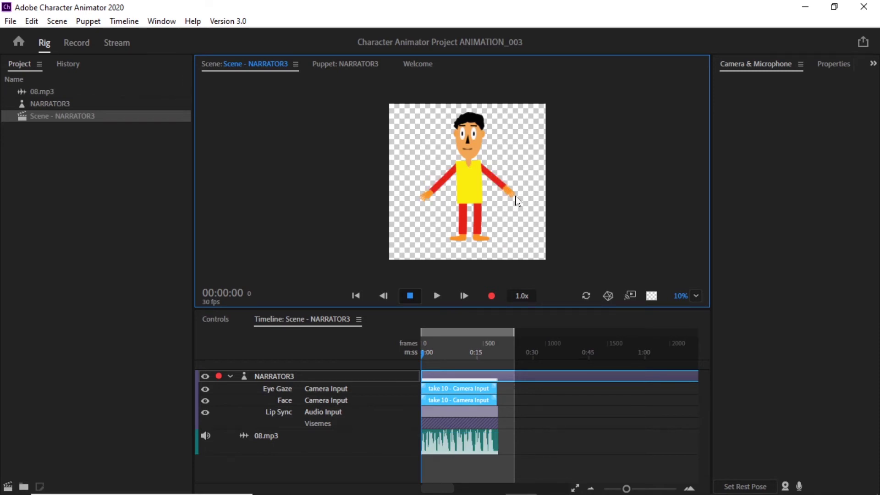
left_click_drag(507, 196, 482, 200)
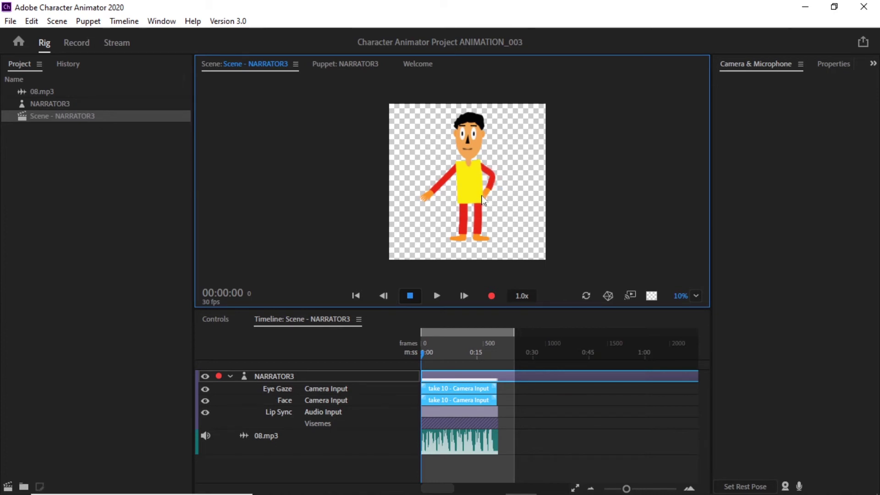
left_click_drag(425, 183, 424, 155)
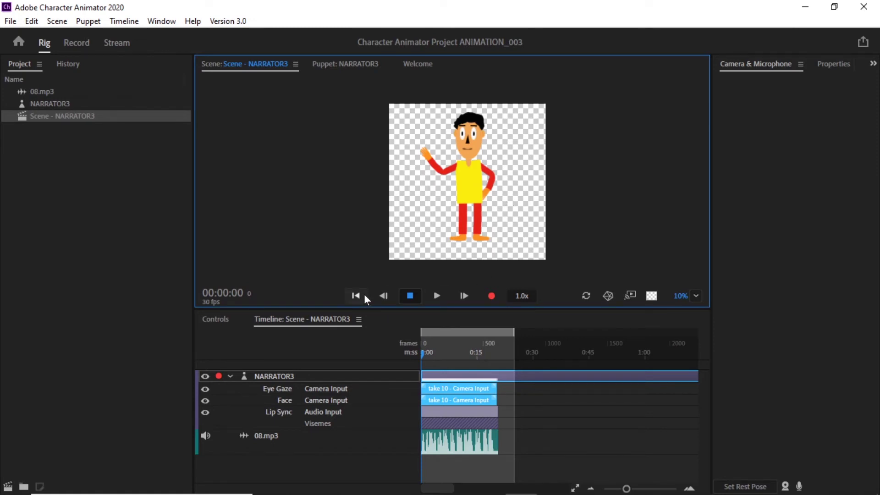
- Record a take of the puppet gesturing with its raised right hand over the audio, and play the scene back
left_click(492, 300)
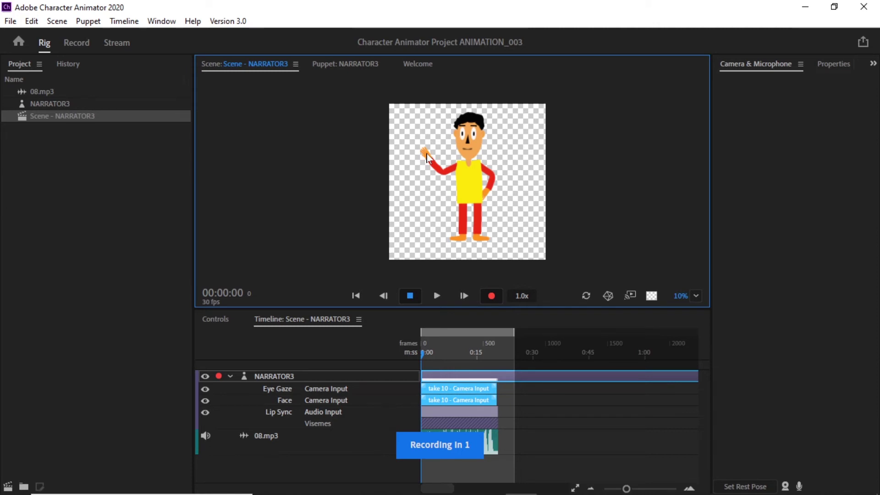
mouse_move(427, 158)
left_mouse_down()
mouse_move(426, 170)
mouse_move(432, 164)
mouse_move(436, 174)
mouse_move(434, 166)
left_mouse_up()
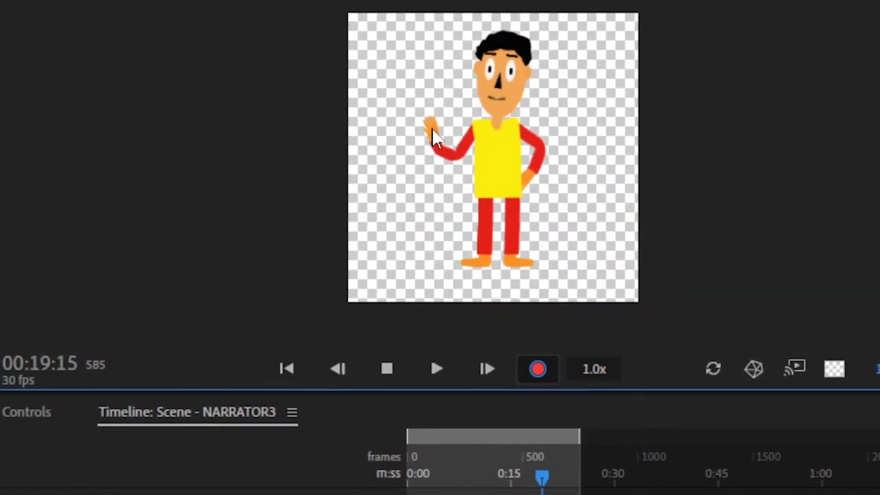
left_click_drag(432, 130, 432, 127)
key("space")
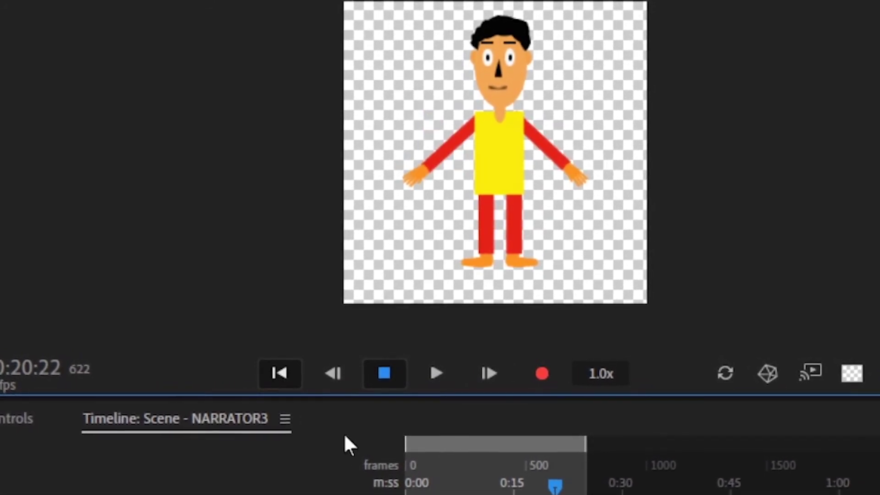
left_click(435, 375)
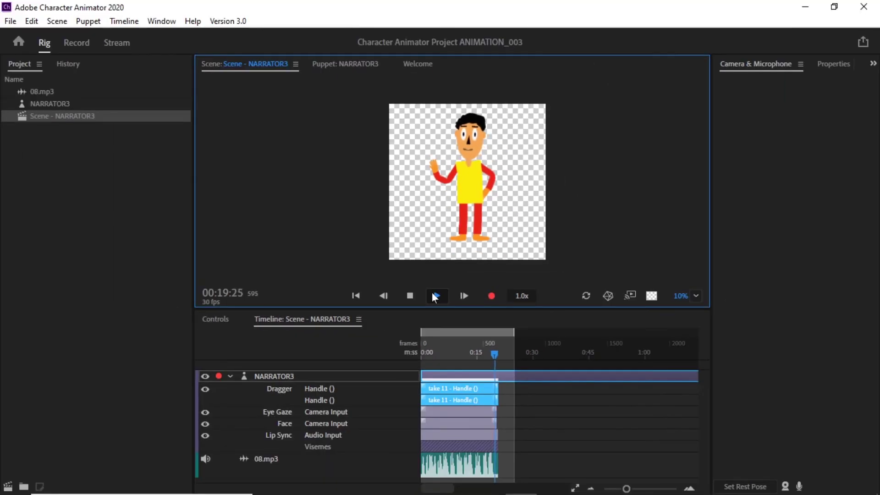
left_click(434, 296)
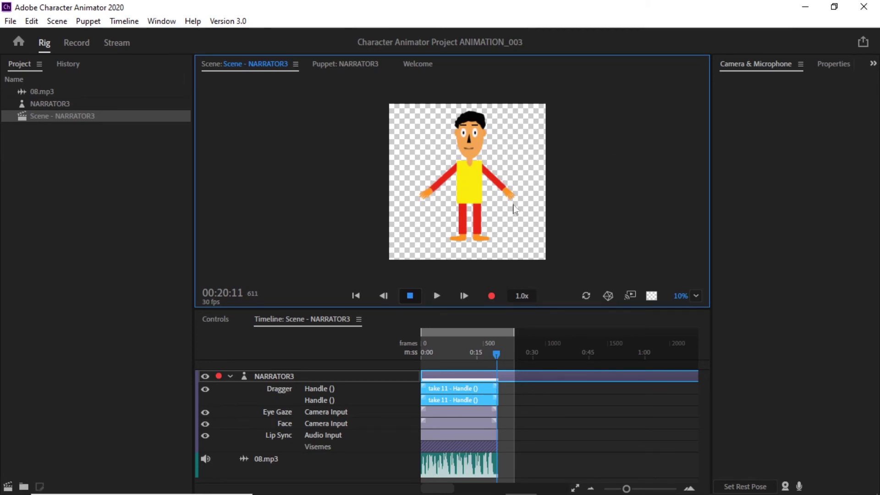
- Preview the scene on the dark checkered, black and white backgrounds, ending on the light transparency grid
left_click(651, 297)
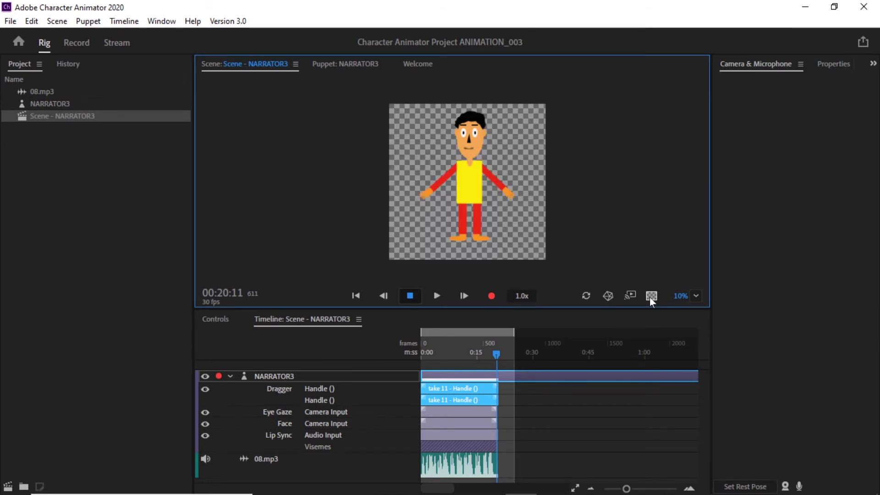
left_click(651, 296)
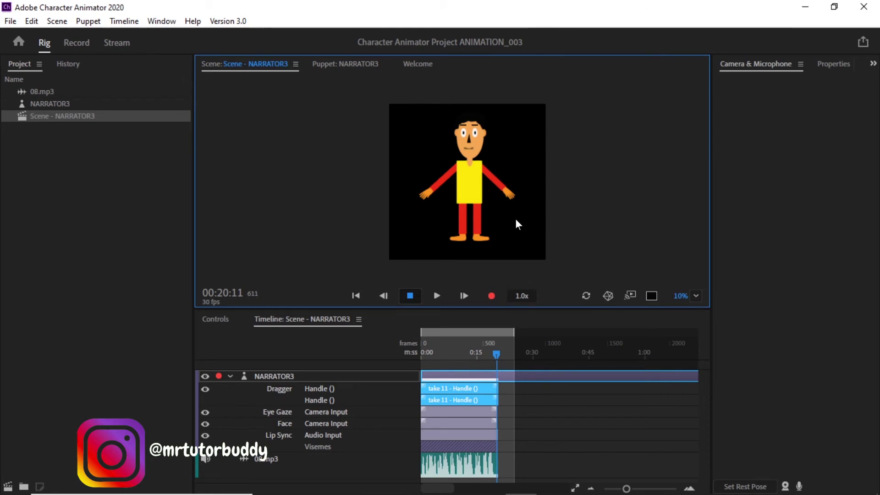
left_click(650, 296)
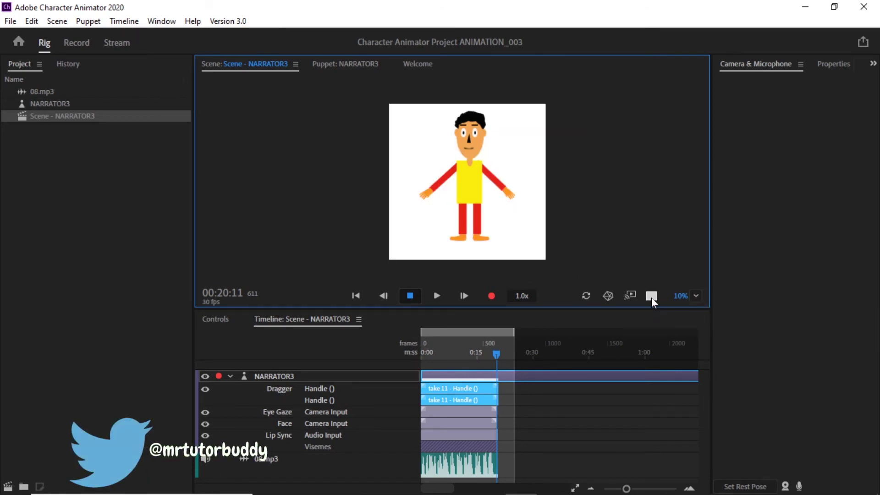
left_click(651, 296)
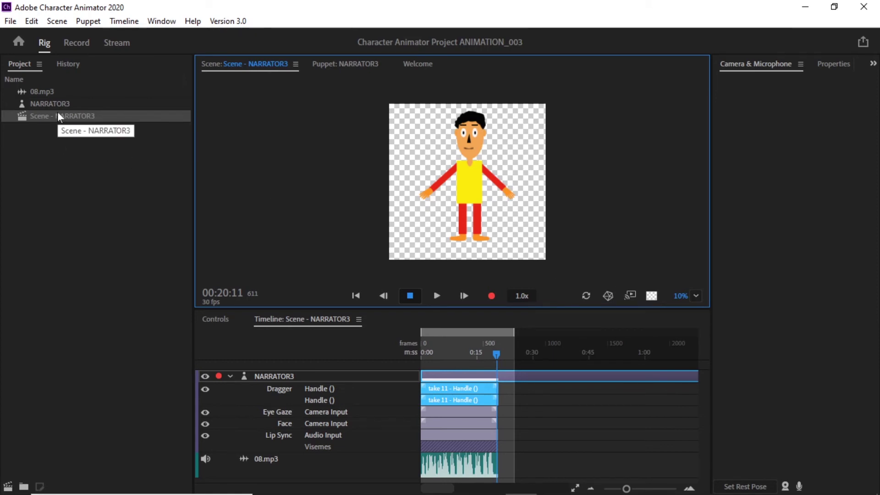
- Display the properties of Scene - NARRATOR3, including frame rate, duration, width and height
left_click(830, 61)
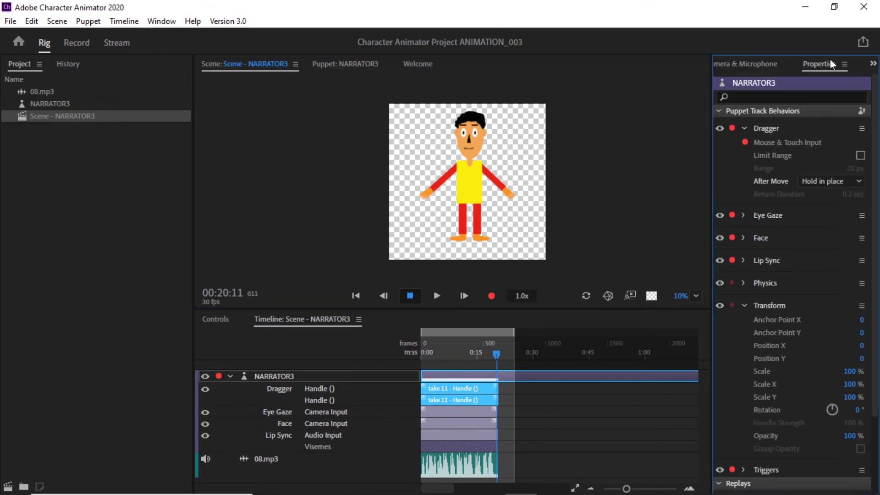
left_click(74, 116)
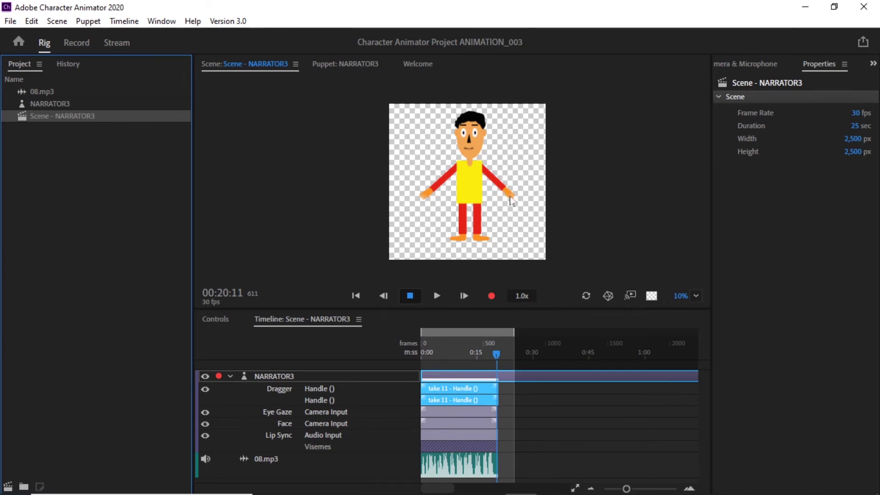
- With the playhead at the scene start and the Eye Gaze take selected, raise the puppet's right hand beside its head
left_click(358, 296)
left_click(356, 296)
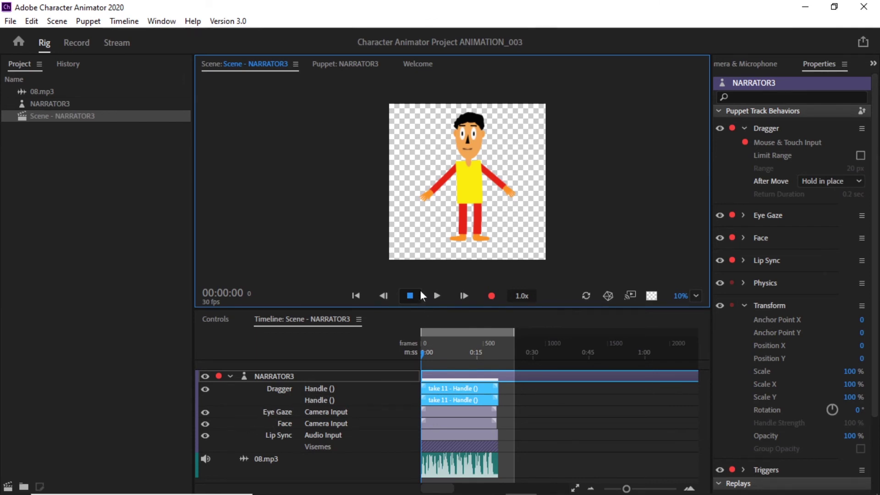
left_click(293, 411)
left_click(470, 411)
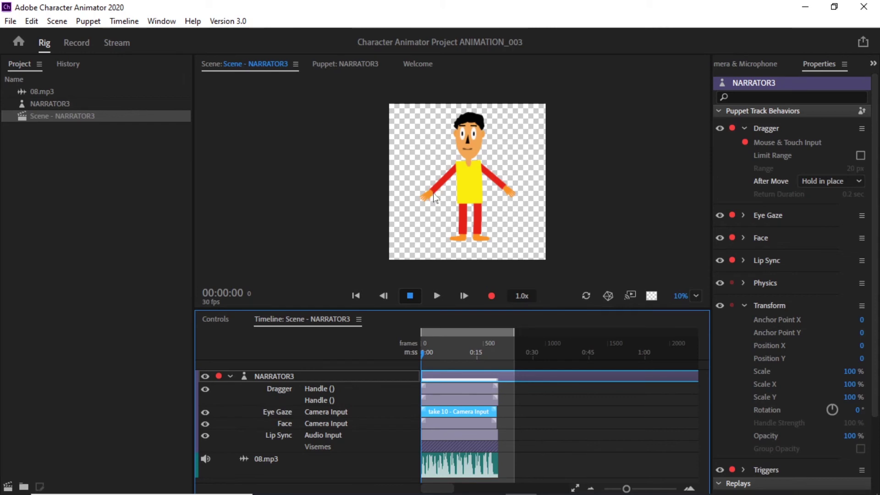
left_click_drag(435, 198, 440, 150)
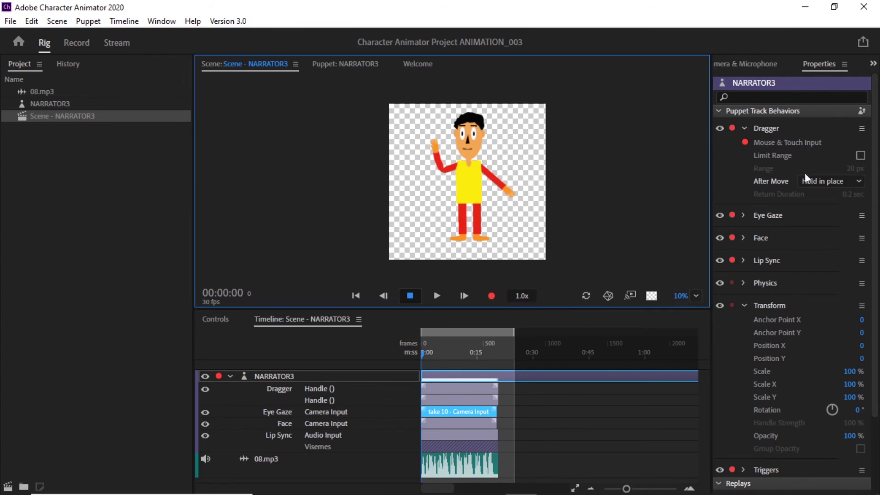
- Set the Dragger behavior's After Move option to Return to rest and test it by moving the puppet's right hand
left_click(743, 126)
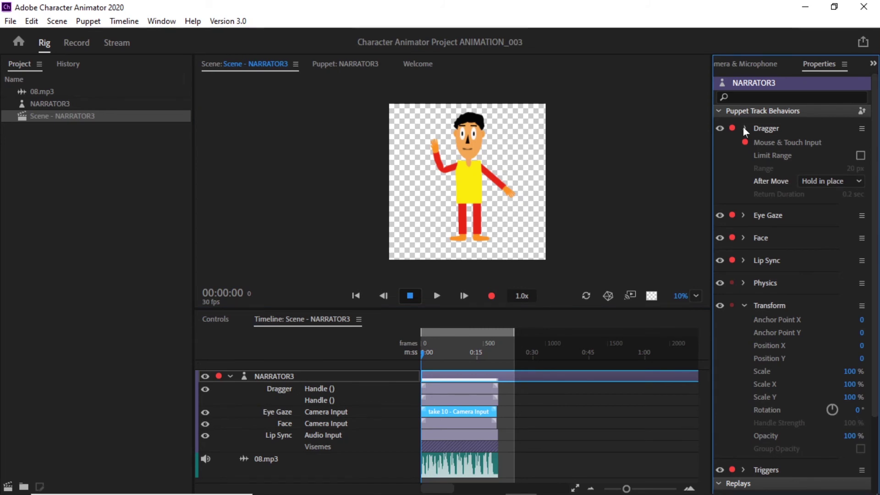
left_click(743, 126)
left_click(741, 126)
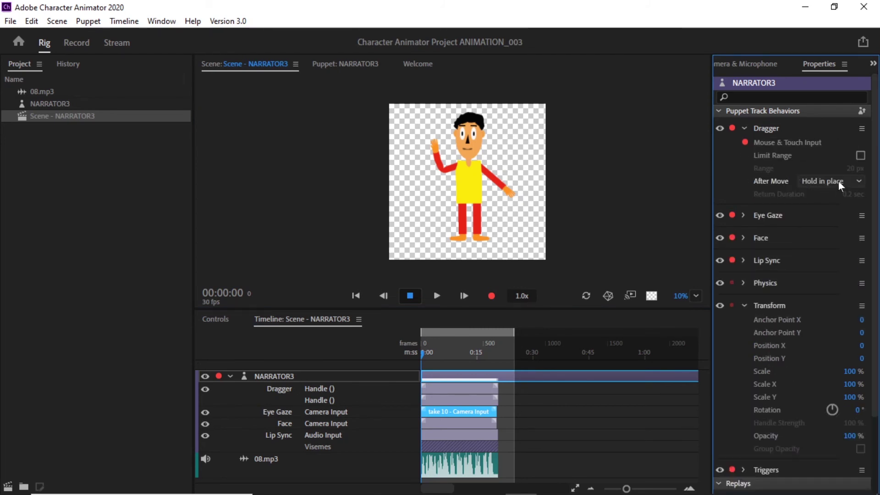
left_click(838, 180)
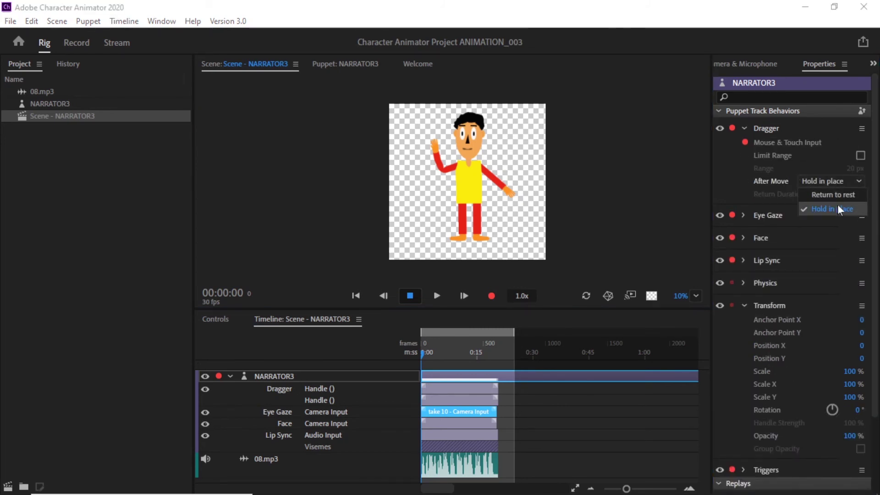
left_click(837, 194)
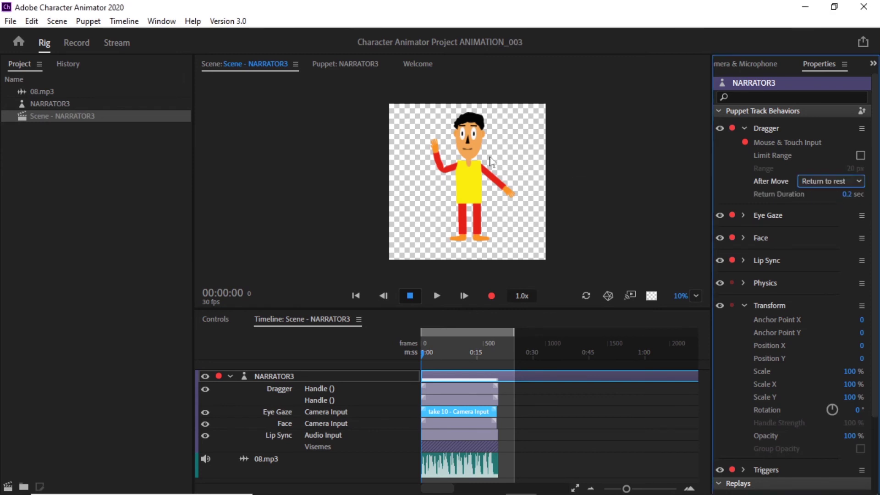
mouse_move(432, 151)
left_mouse_down()
mouse_move(415, 181)
mouse_move(439, 198)
mouse_move(417, 161)
mouse_move(424, 137)
mouse_move(436, 134)
mouse_move(426, 183)
mouse_move(433, 130)
mouse_move(440, 140)
left_mouse_up()
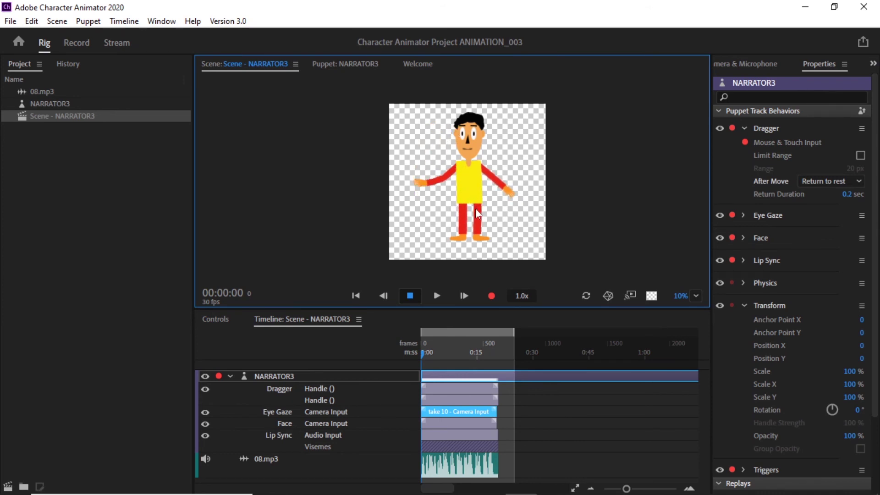
left_click_drag(476, 211, 426, 137)
- Set the Dragger's After Move option to Hold in place and pose the puppet's right hand raised out to the side
left_click(831, 183)
left_click(436, 196)
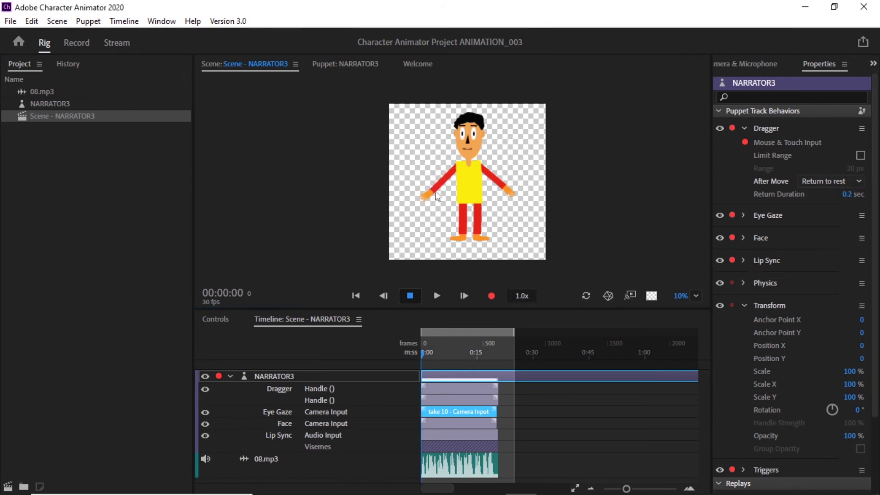
left_click_drag(436, 196, 422, 161)
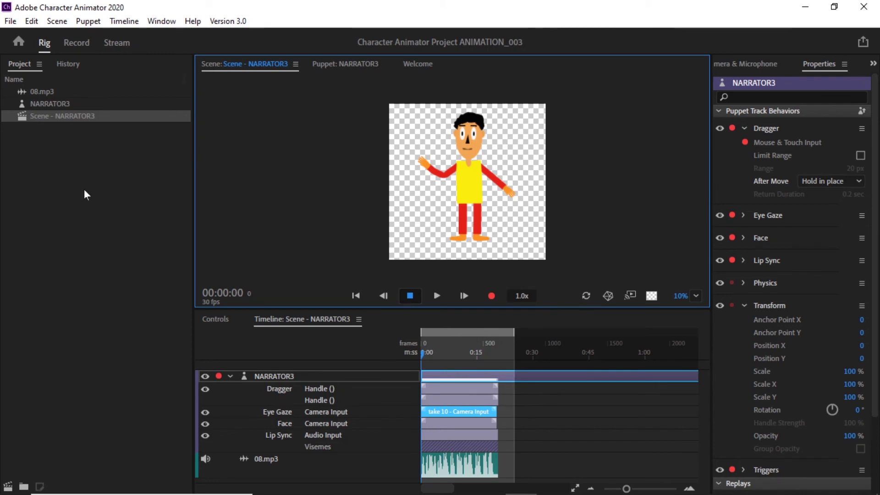
- Export the NARRATOR3 scene as a PNG sequence and WAV under the name NARRATOR3A in the suggested project folder
left_click(14, 23)
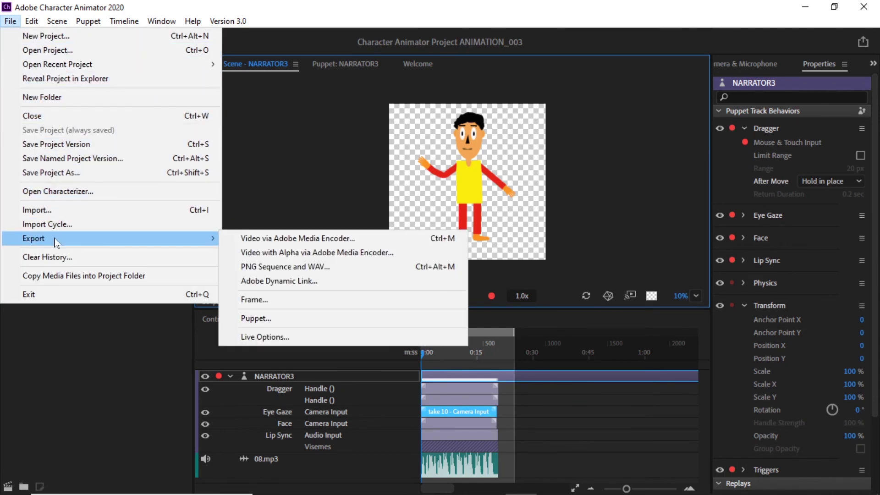
mouse_move(198, 248)
left_click(298, 272)
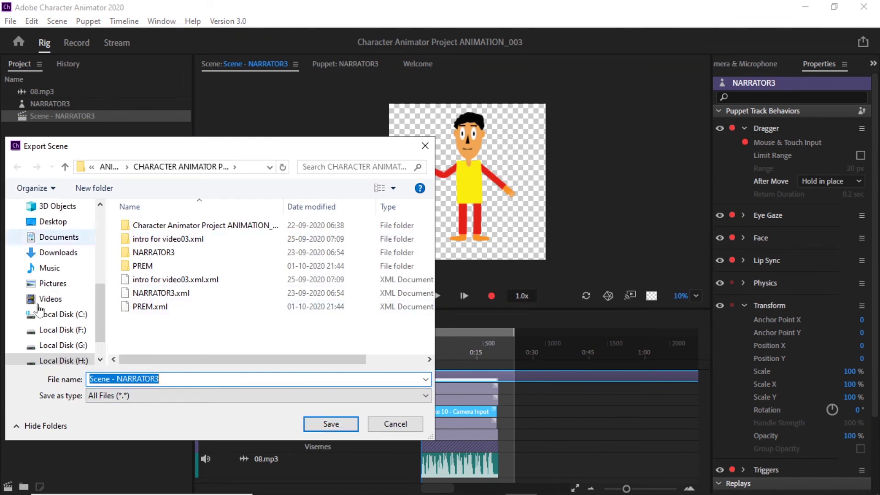
left_click(128, 379)
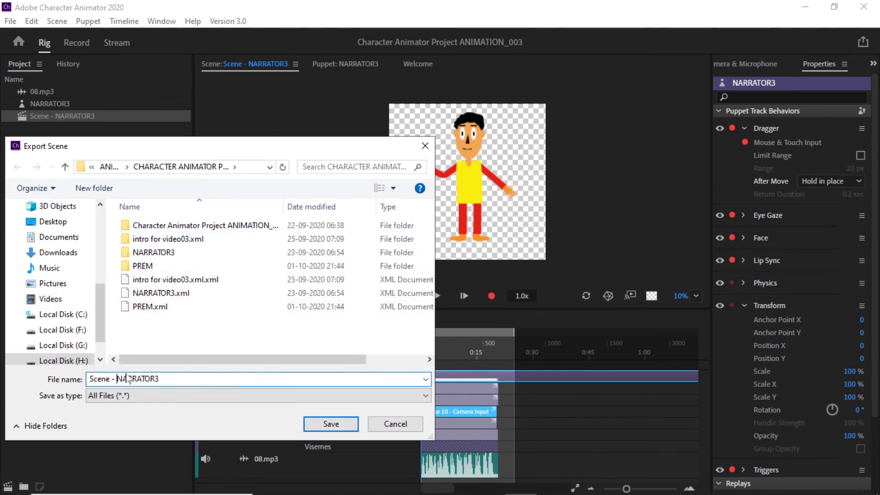
key("Left")
key("Left")
key("BackSpace")
key("BackSpace")
key("BackSpace")
key("BackSpace")
key("BackSpace")
key("BackSpace")
key("BackSpace")
key("BackSpace")
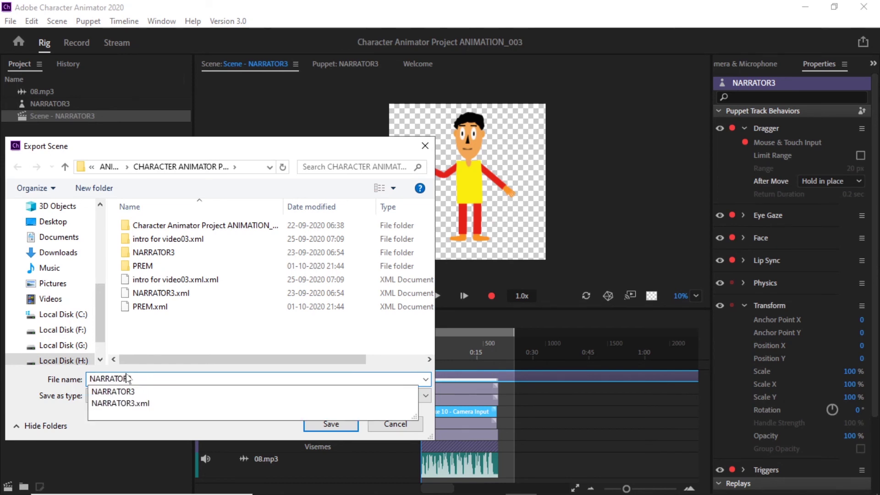
key("Down")
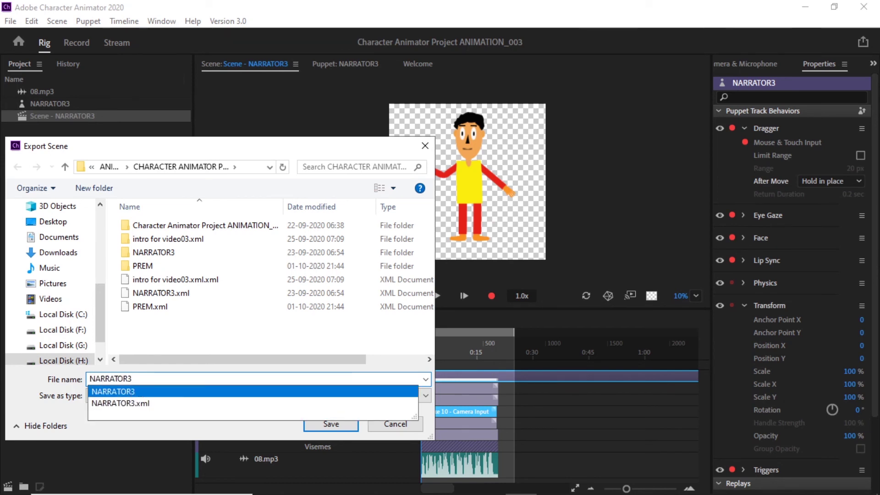
key("BackSpace")
type("3A")
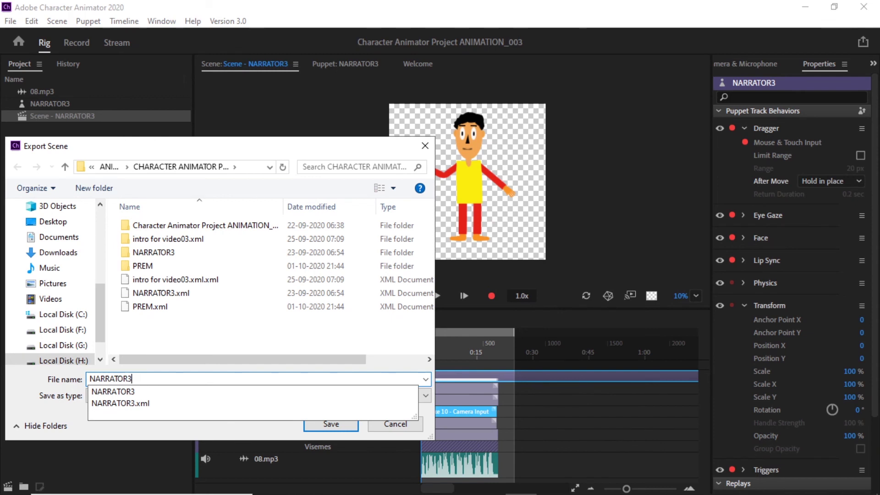
left_click(317, 425)
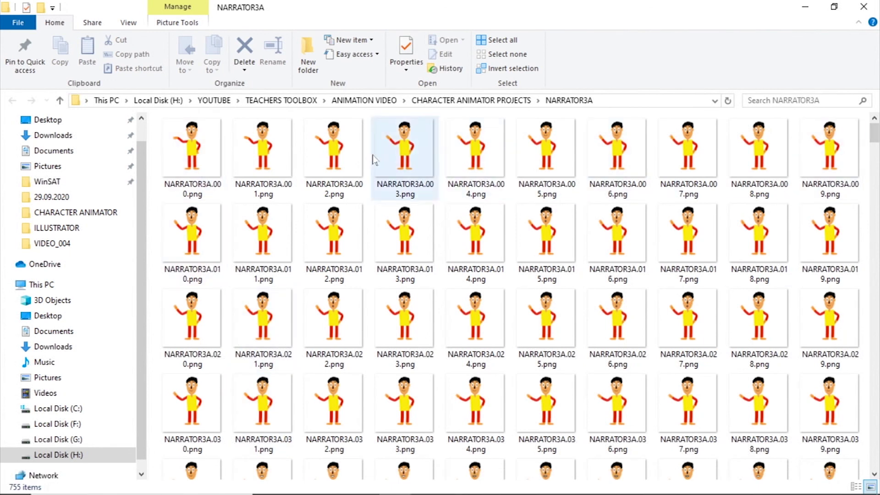
- In File Explorer, look through the exported NARRATOR3A folder from the first PNG frame to the WAV file
mouse_move(200, 153)
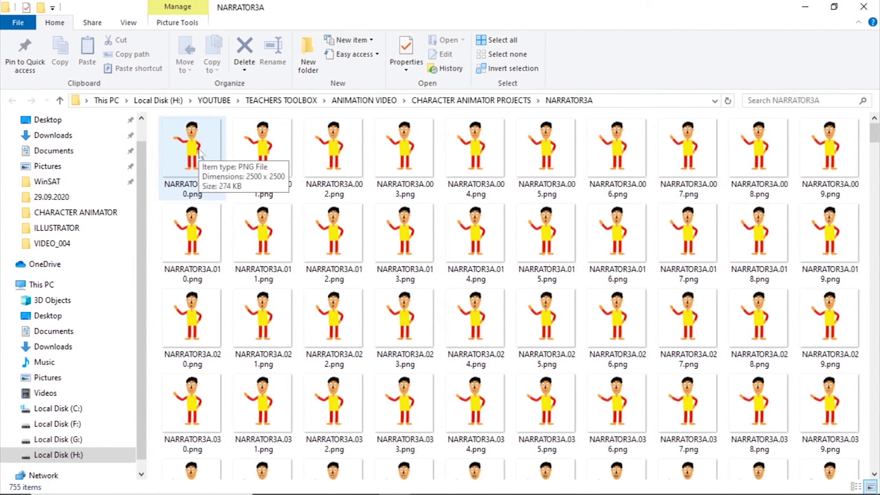
left_click_drag(875, 137, 876, 461)
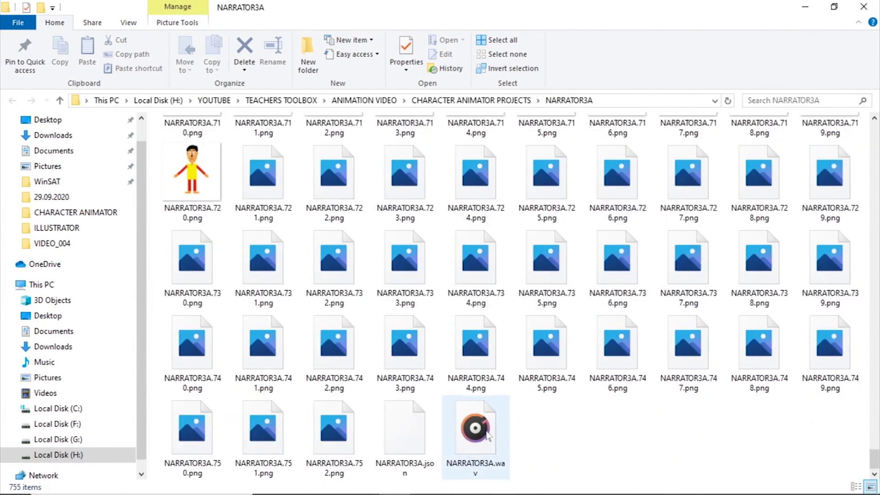